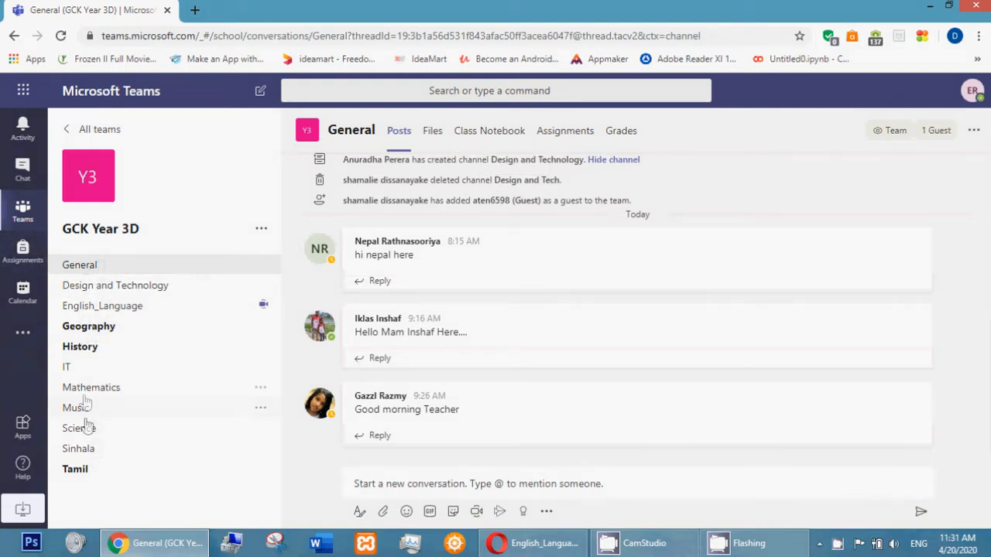
View Unit 2_Homework 1.pdf from the English_Language channel's files and close it.
left_click(133, 308)
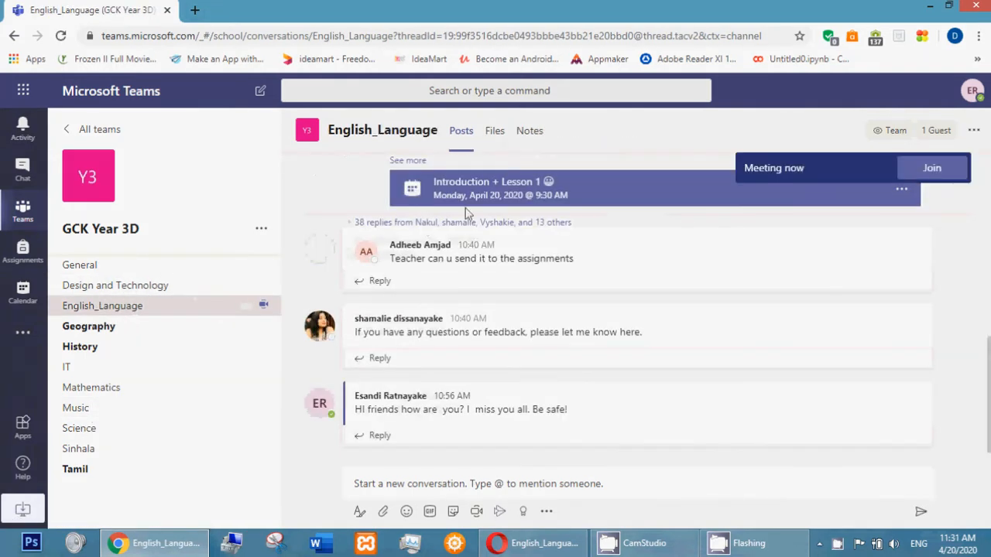
left_click(497, 136)
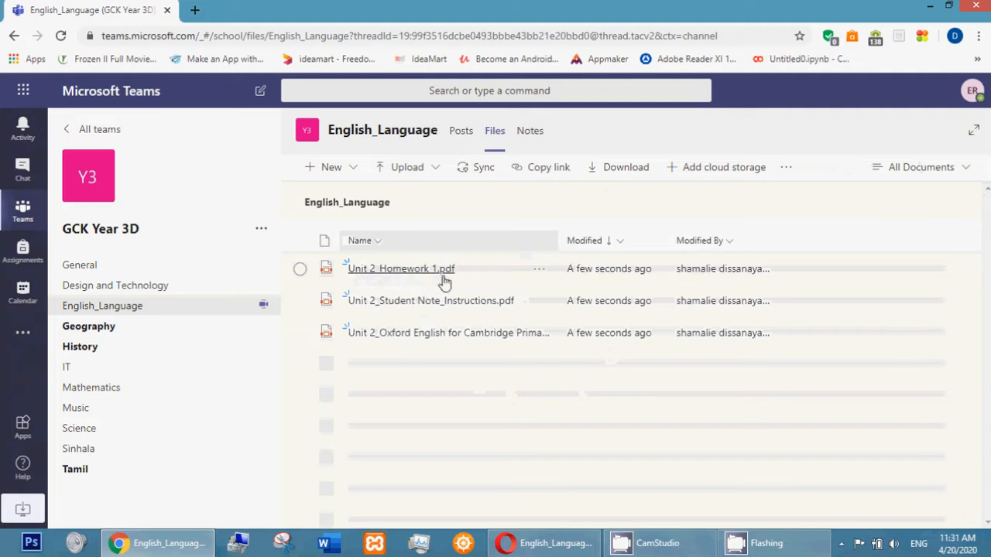
left_click(411, 269)
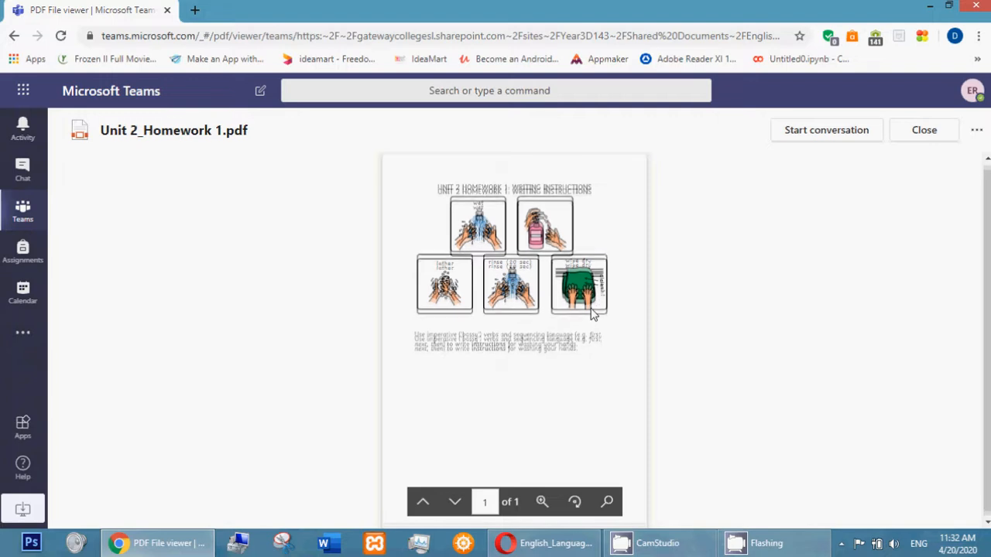
left_click(924, 131)
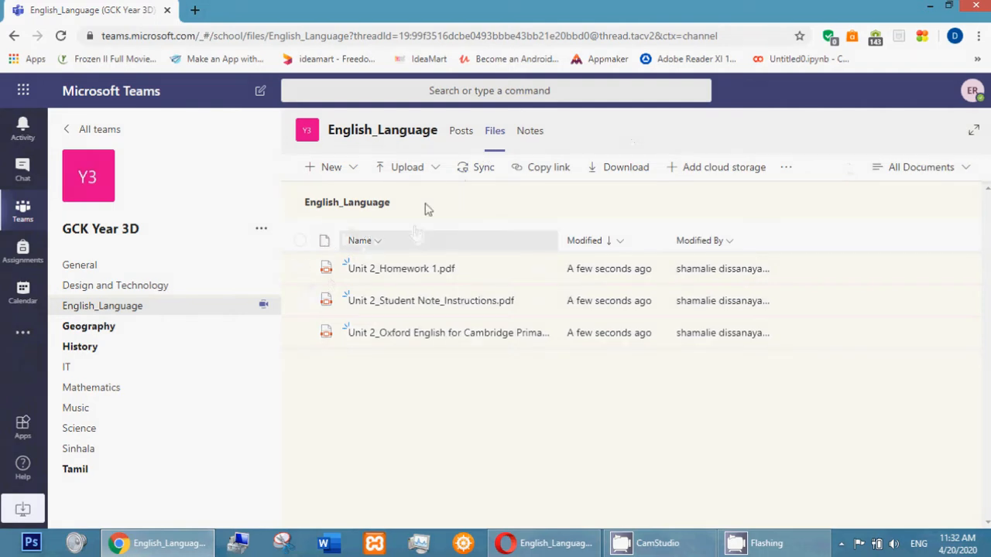
Open the English_Language channel's notes and reload the page.
left_click(532, 132)
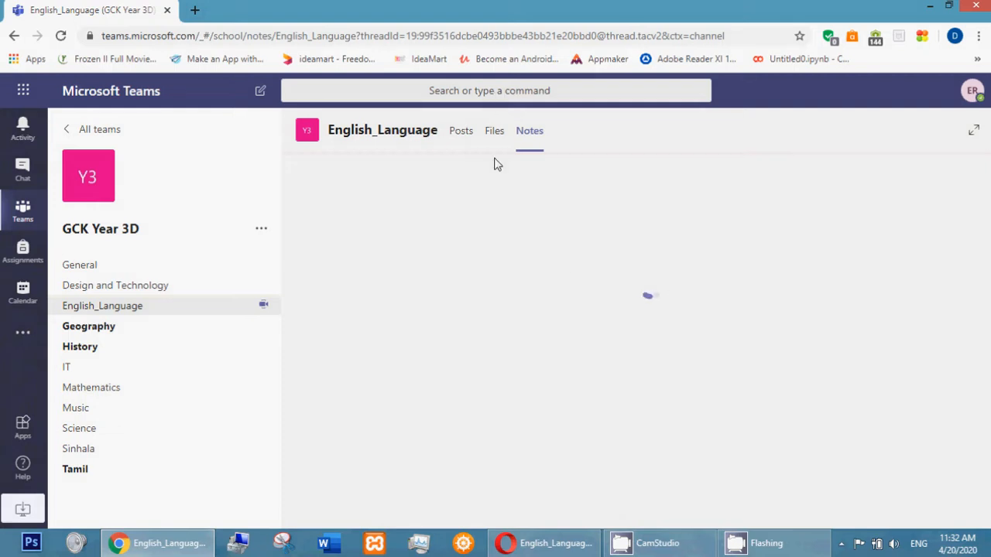
left_click(61, 36)
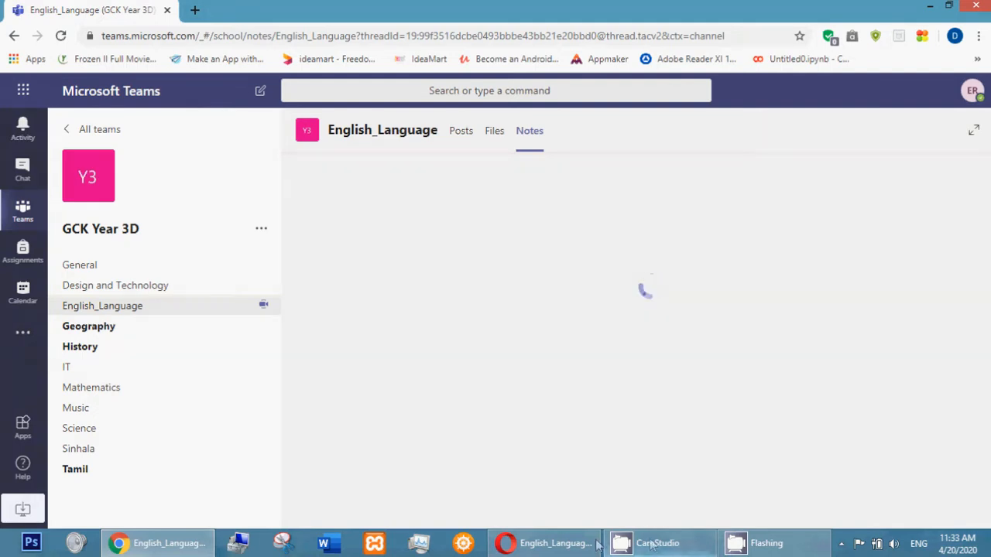
mouse_move(574, 544)
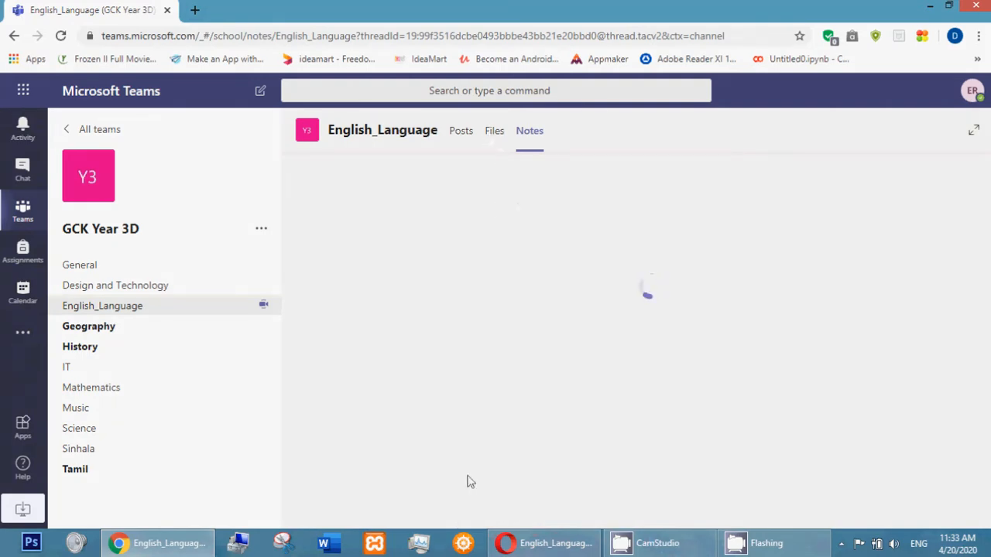
left_click(544, 546)
left_click(544, 546)
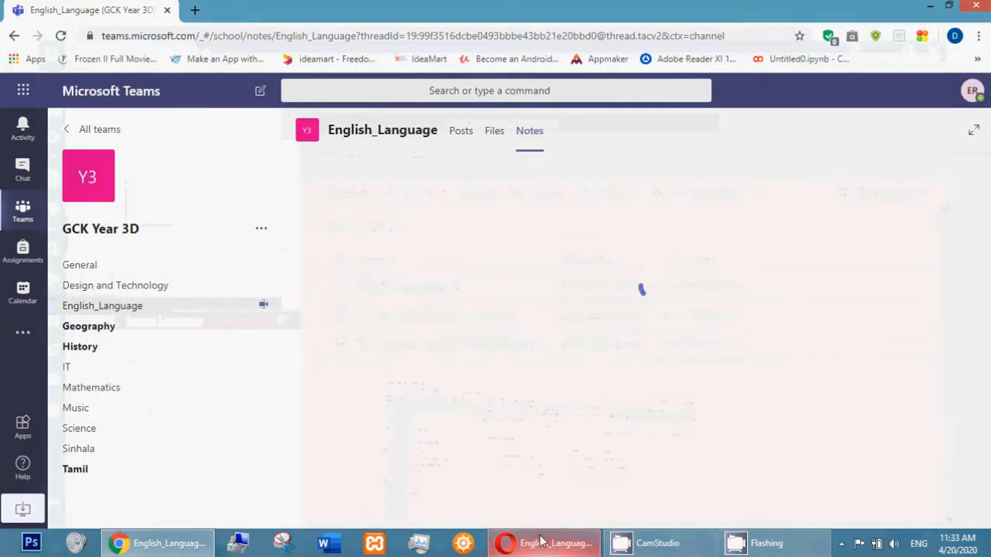
Reopen the English_Language notes from the channel's files and read the Unit 2 page through Homework 1: Writing Instructions.
left_click(492, 133)
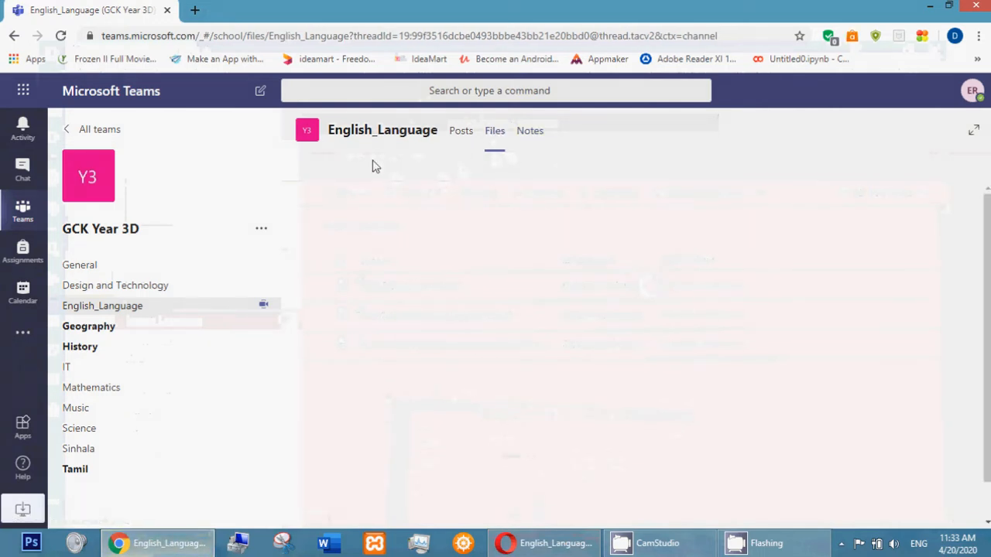
left_click(533, 135)
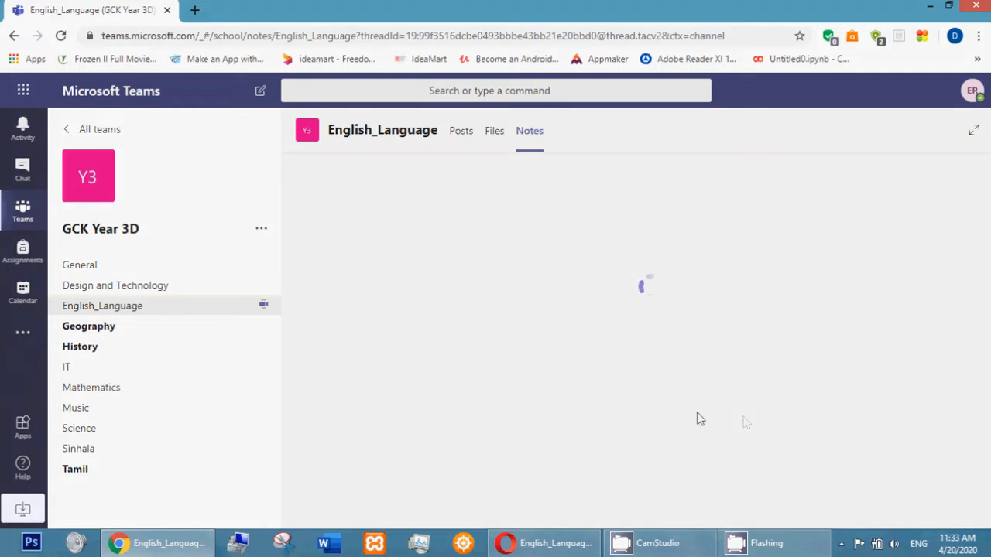
left_click(674, 543)
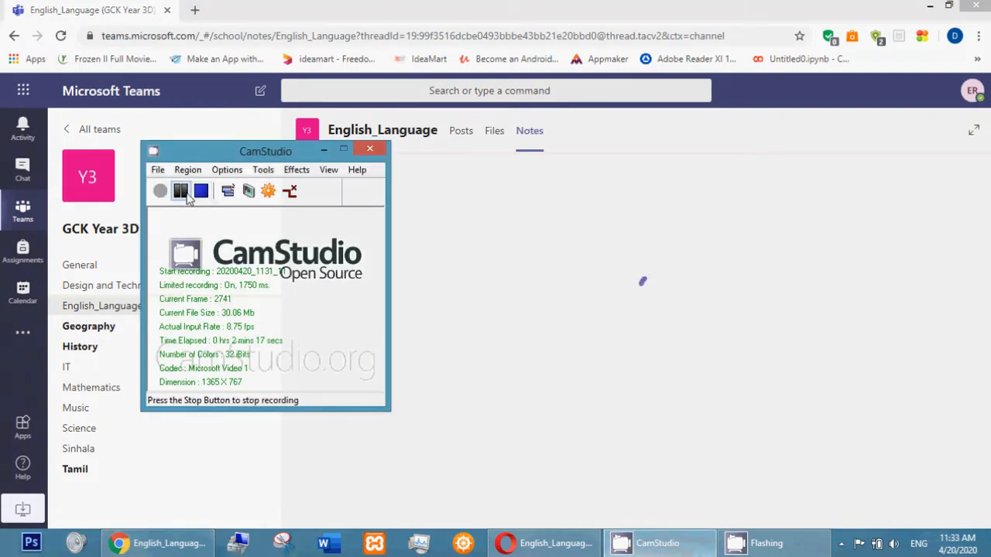
left_click(733, 134)
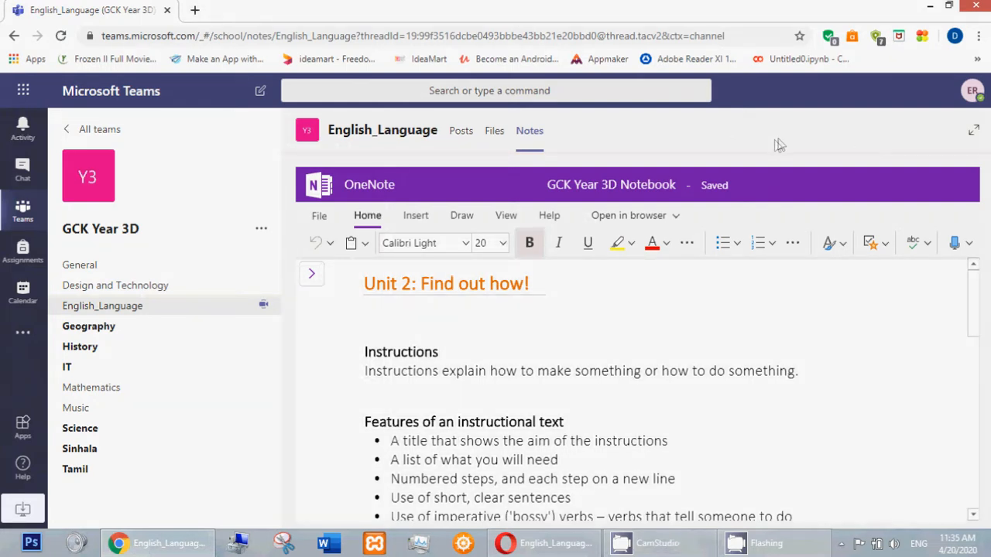
scroll(599, 340, "down", 15)
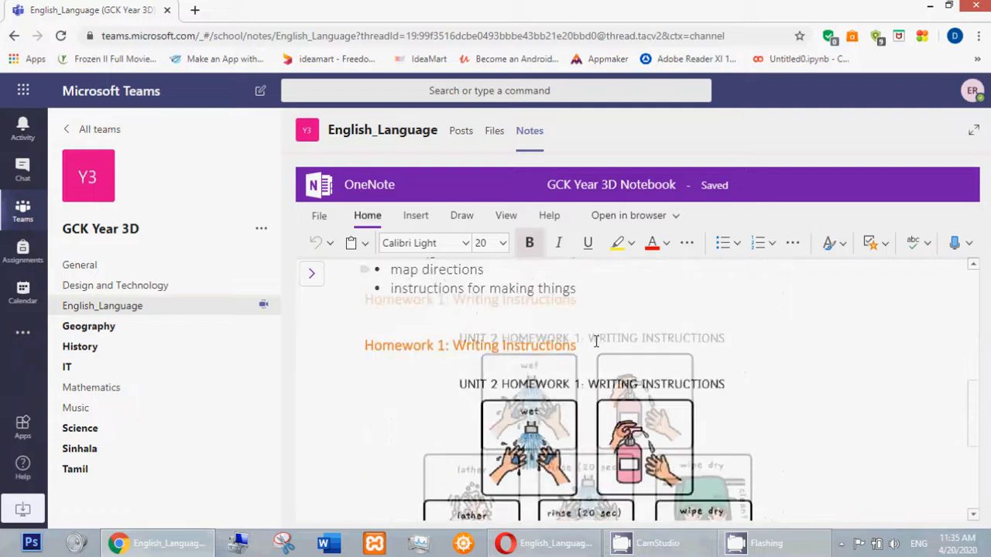
scroll(596, 340, "up", 5)
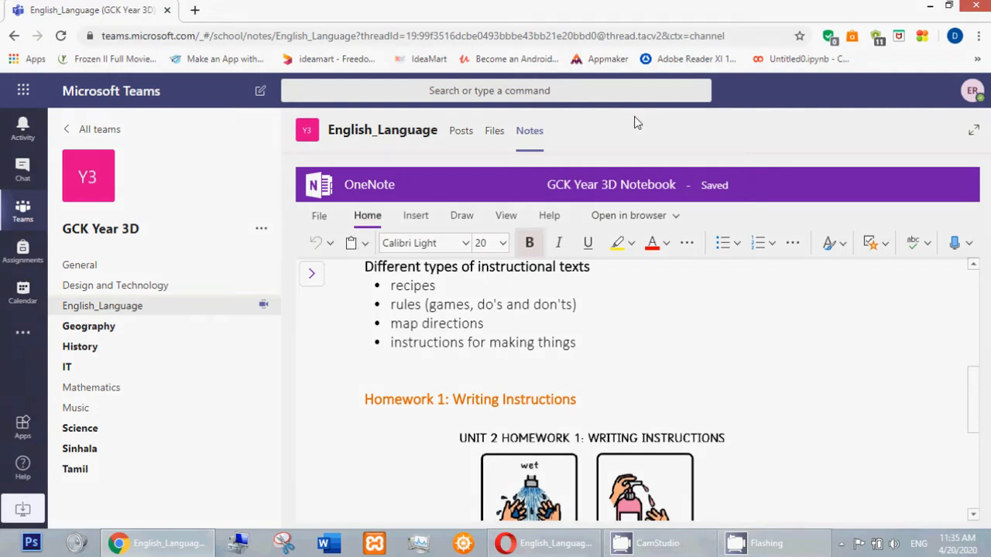
Switch between the English_Language channel's files and notes to show where the lesson materials are kept.
left_click(496, 133)
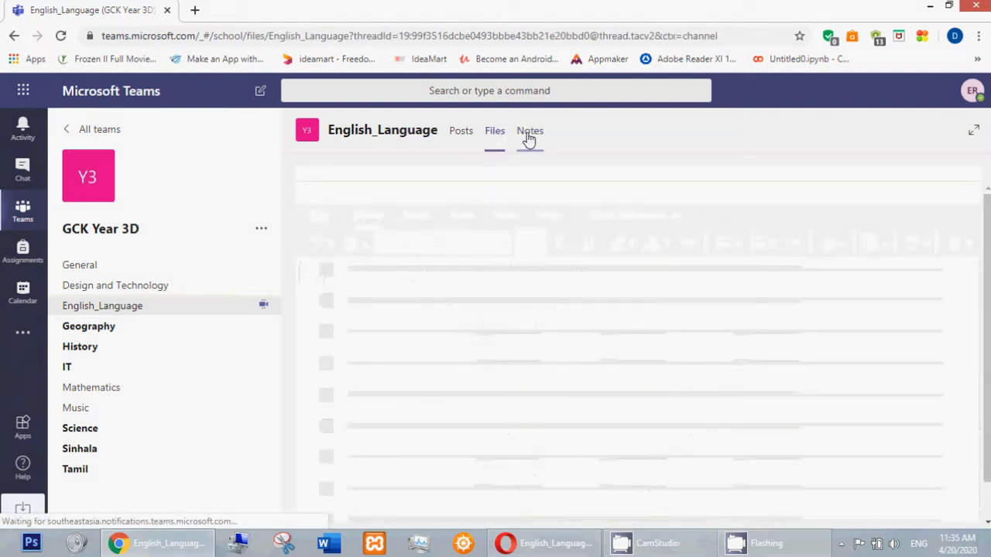
left_click(529, 136)
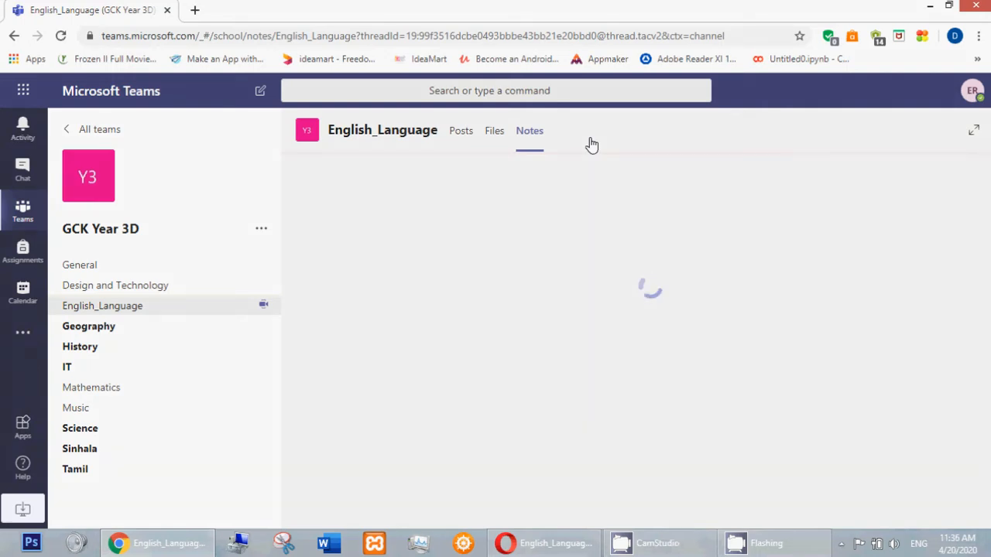
left_click(496, 133)
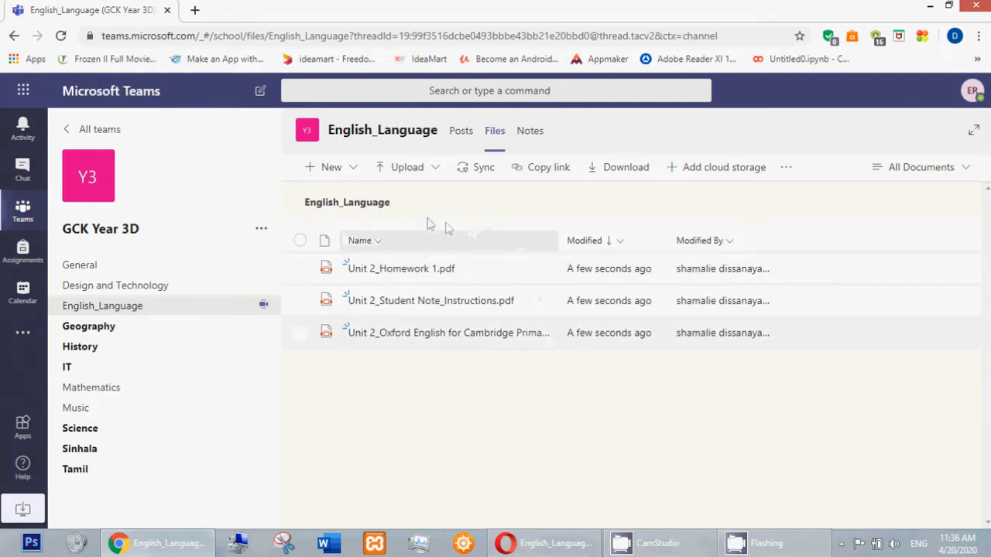
left_click(155, 308)
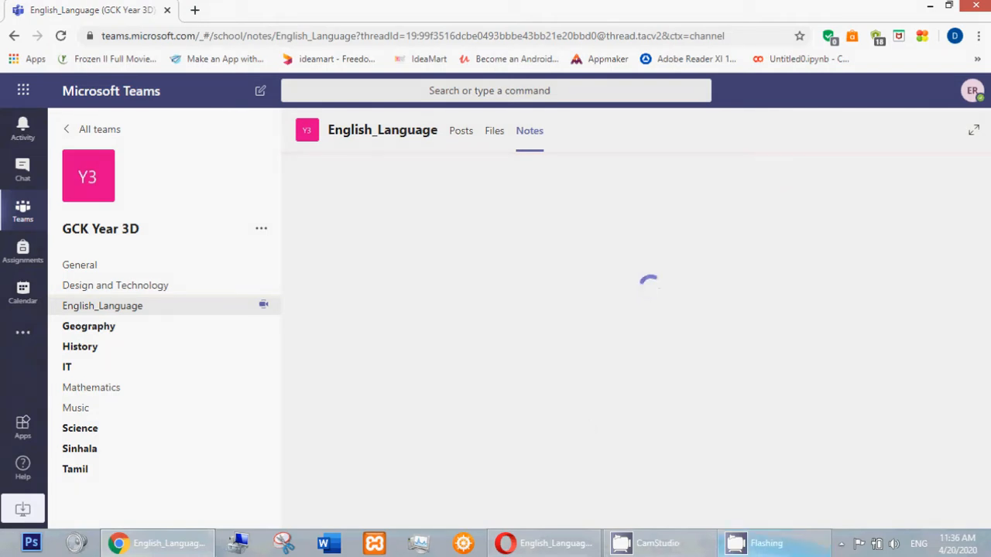
mouse_move(654, 547)
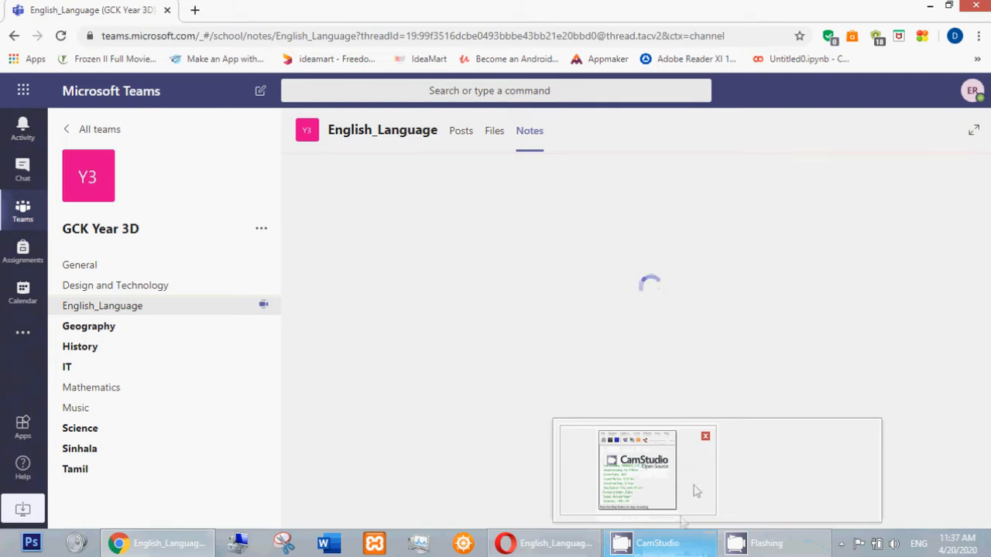
mouse_move(697, 484)
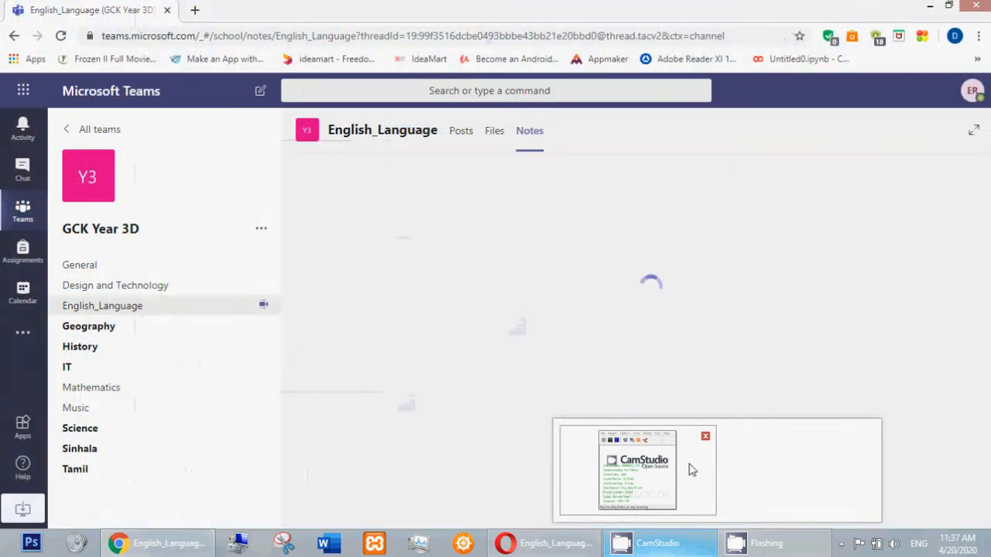
left_click(690, 468)
left_click(661, 139)
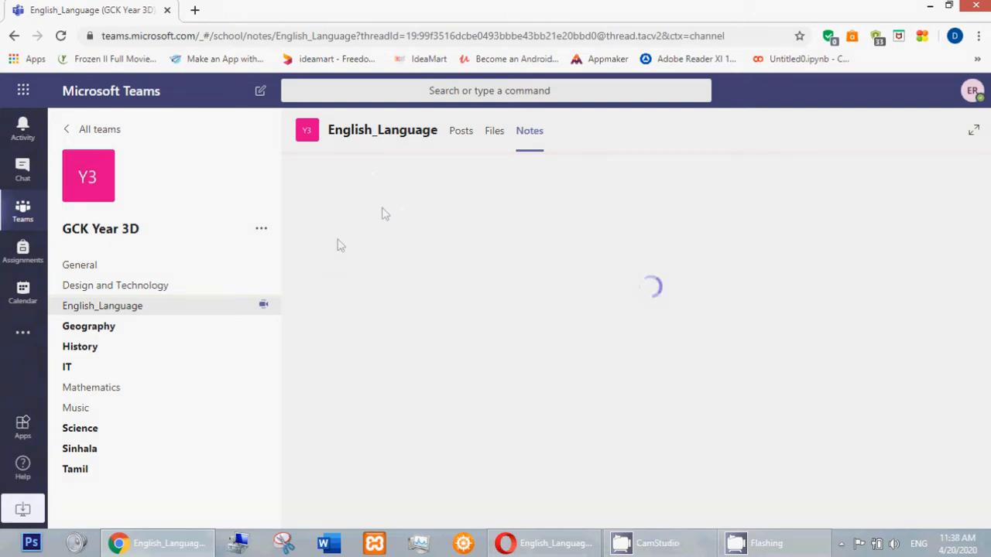
Open the Class Notebook of the General channel and show its list of sections and pages.
left_click(86, 268)
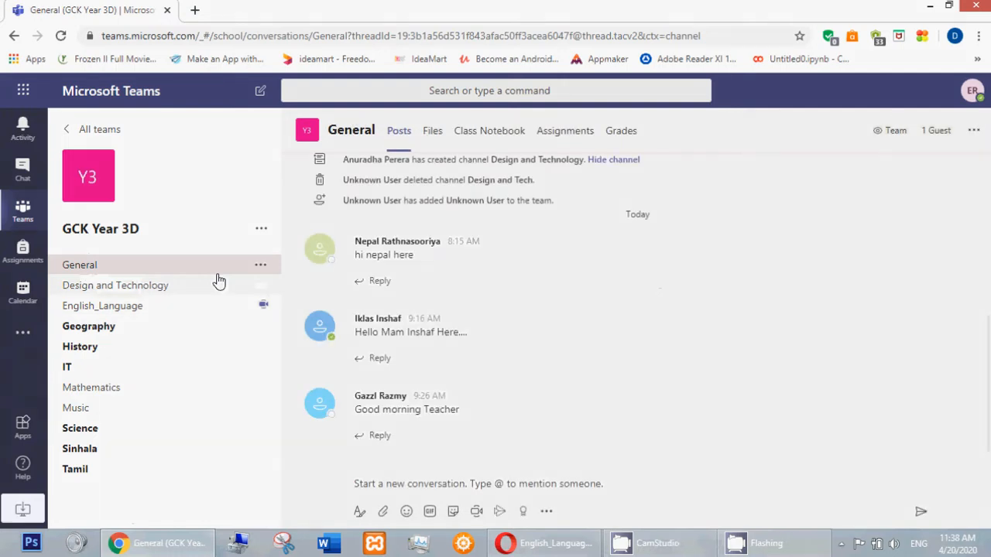
left_click(511, 137)
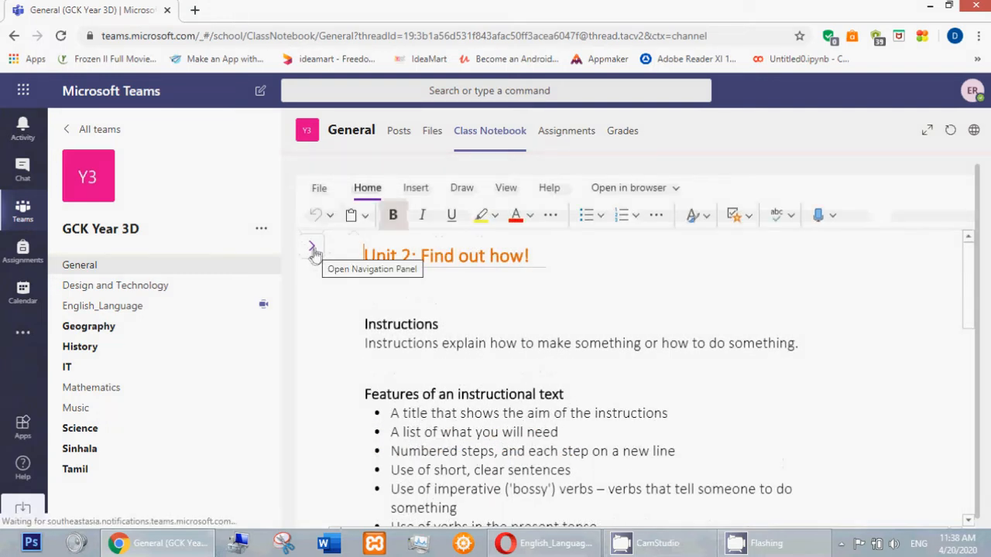
left_click(313, 253)
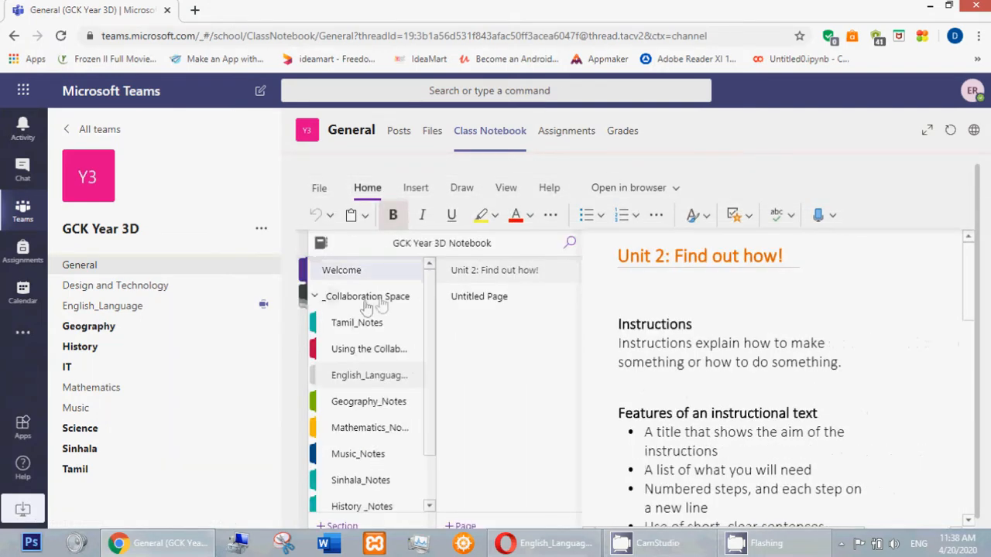
Collapse _Collaboration Space to look over the notebook's main section groups, and expand it again.
left_click(315, 297)
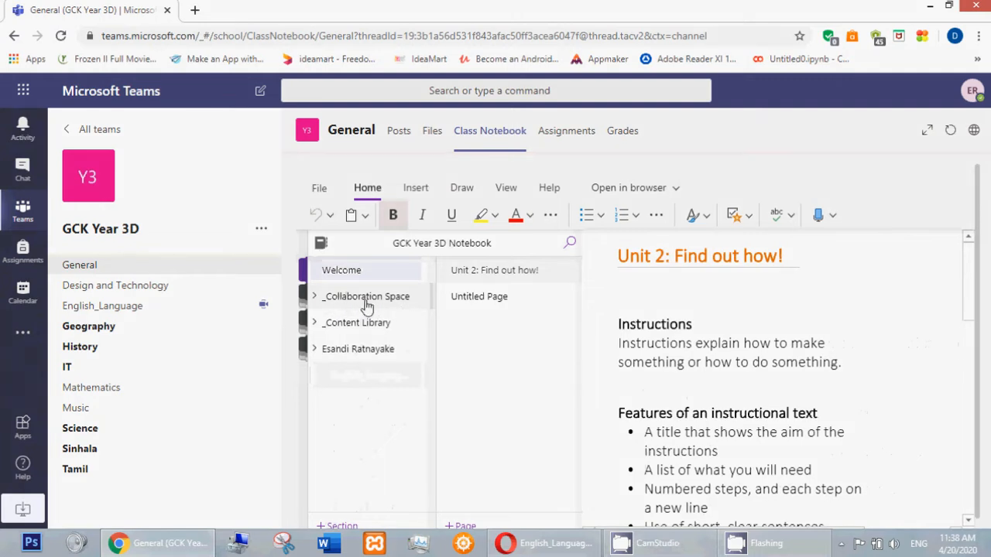
left_click_drag(368, 306, 346, 357)
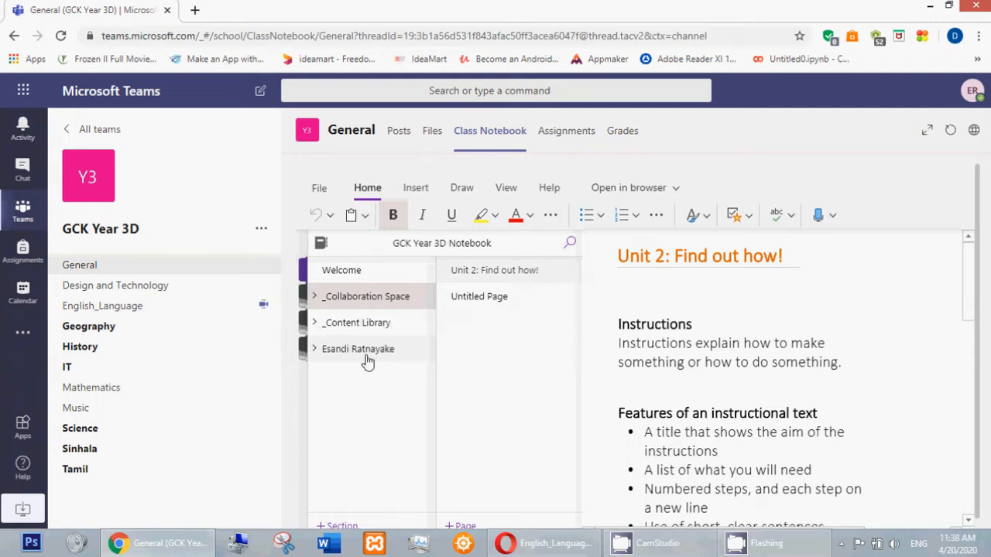
left_click(320, 303)
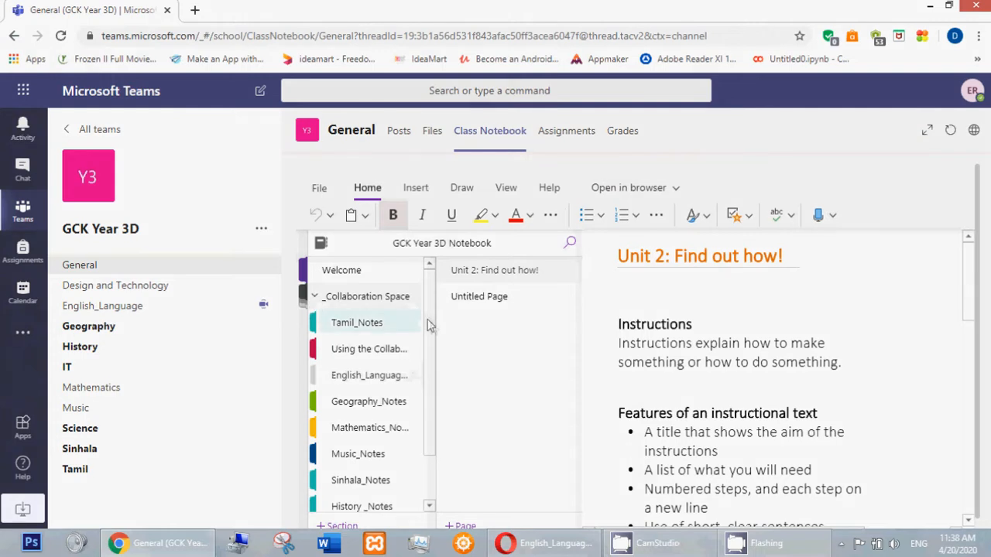
Browse the subject notes sections under _Collaboration Space and look over the Unit 2: Find out how! page.
scroll(430, 340, "down", 1)
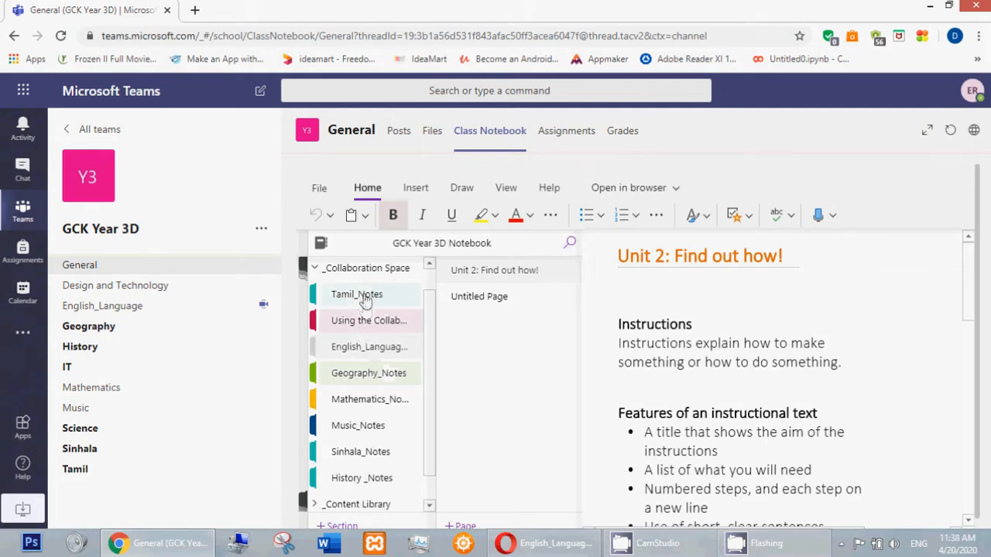
left_click(361, 372)
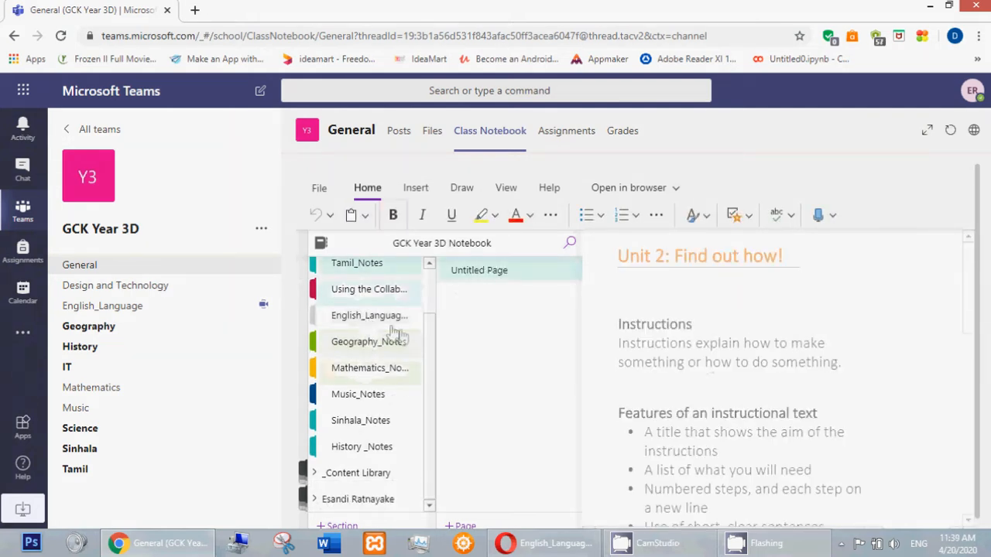
left_click(969, 281)
mouse_move(966, 310)
left_mouse_down()
mouse_move(968, 478)
mouse_move(968, 304)
left_mouse_up()
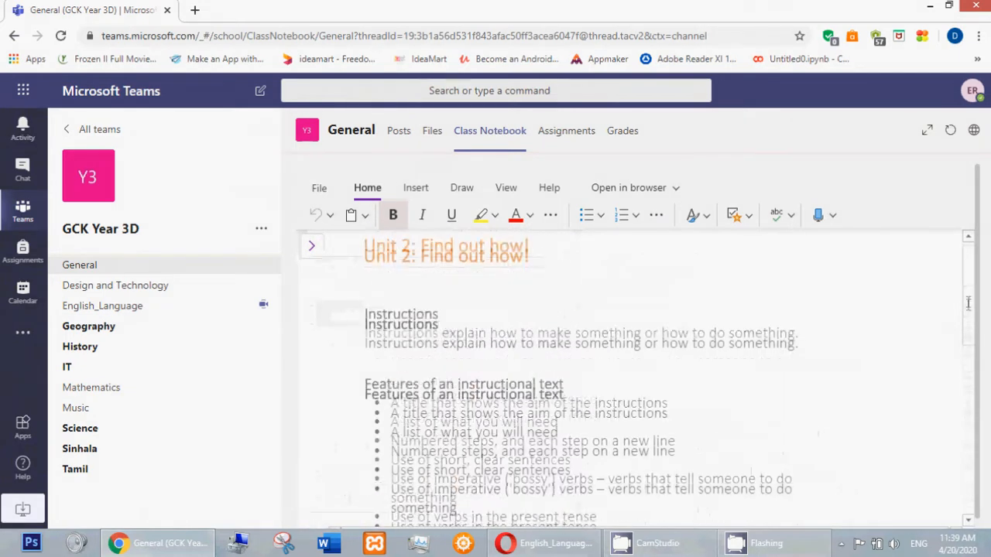
Show the notebook's section list again and open the GCK Year 3D Notebook in its own browser tab.
left_click(311, 246)
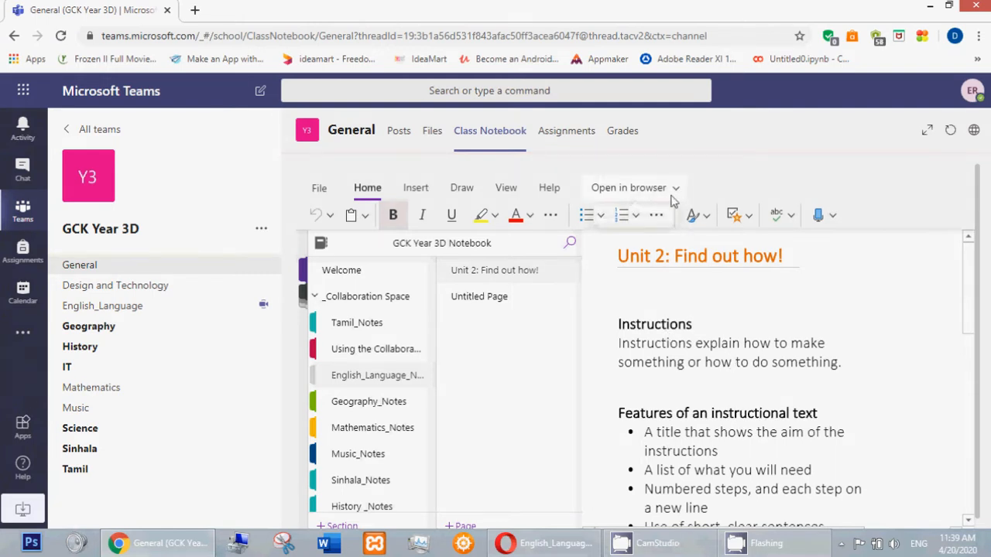
left_click(620, 192)
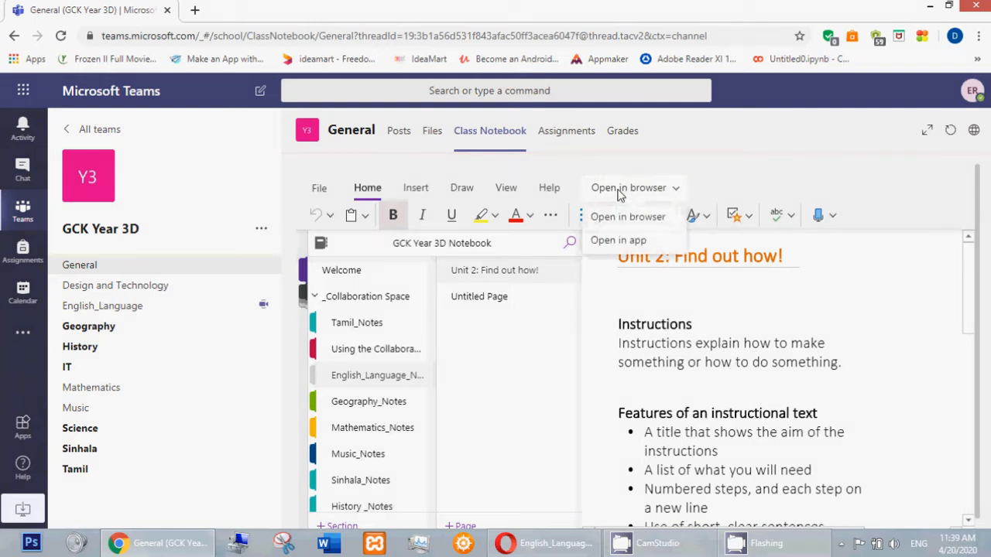
left_click(628, 219)
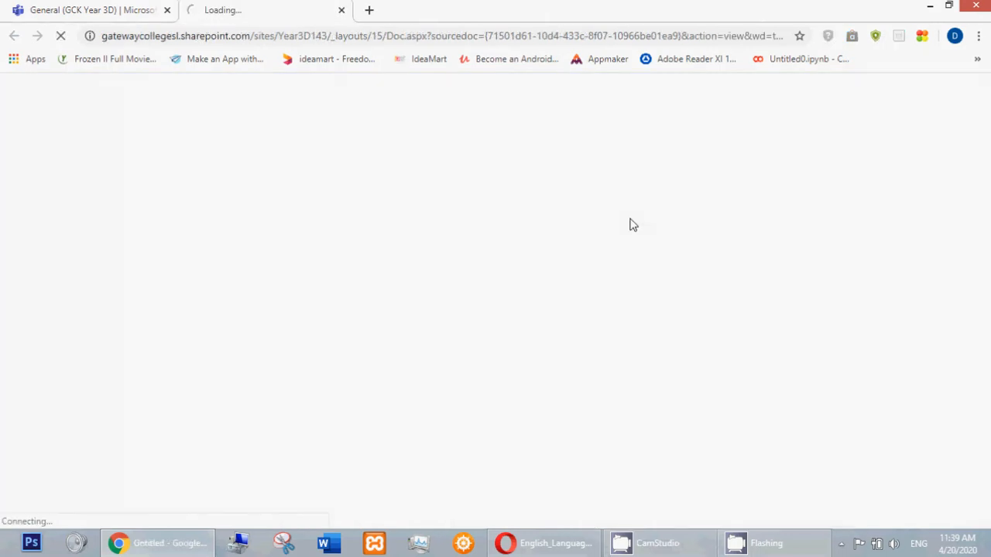
left_click(87, 8)
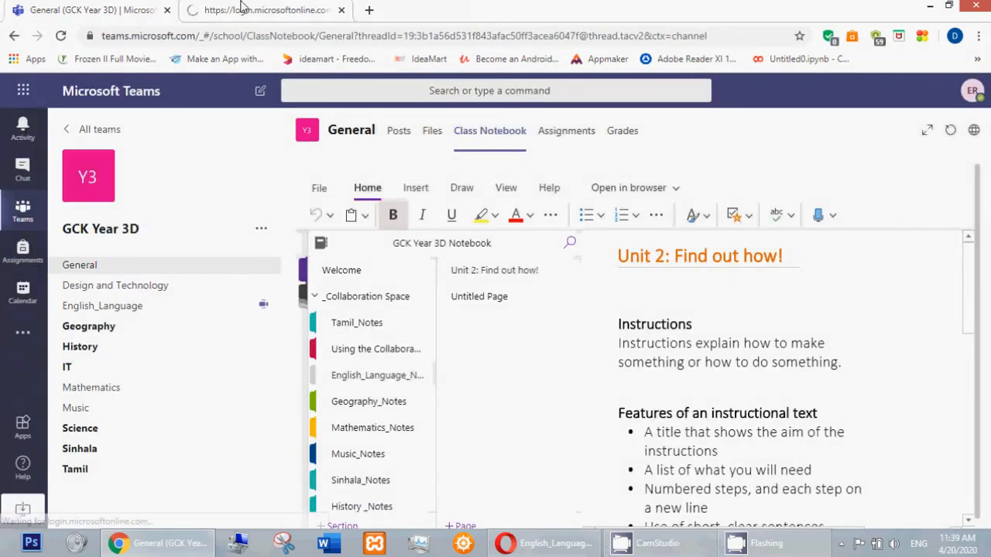
left_click(242, 9)
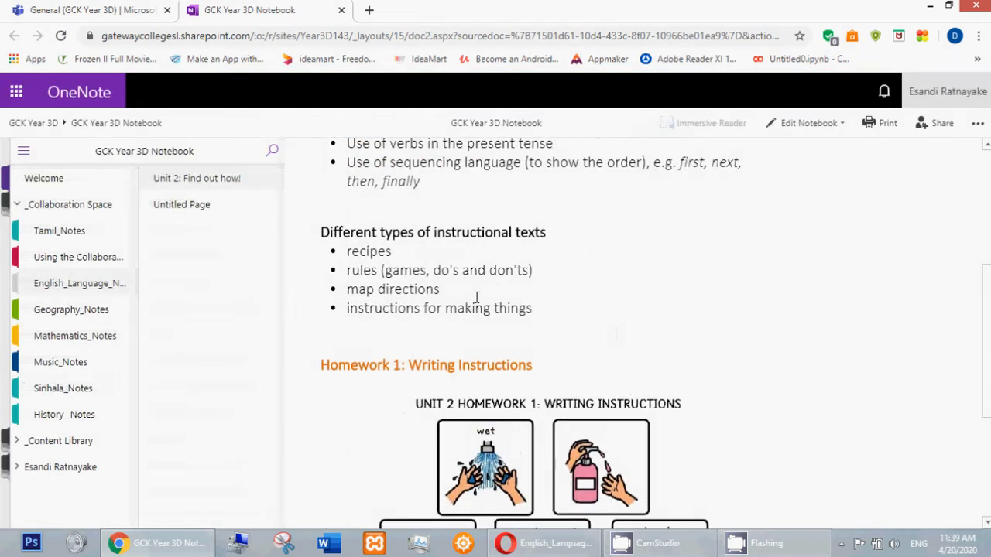
Return to the Class Notebook in Teams, collapse _Collaboration Space, and open the Homework section in the student's own section group.
left_click(112, 10)
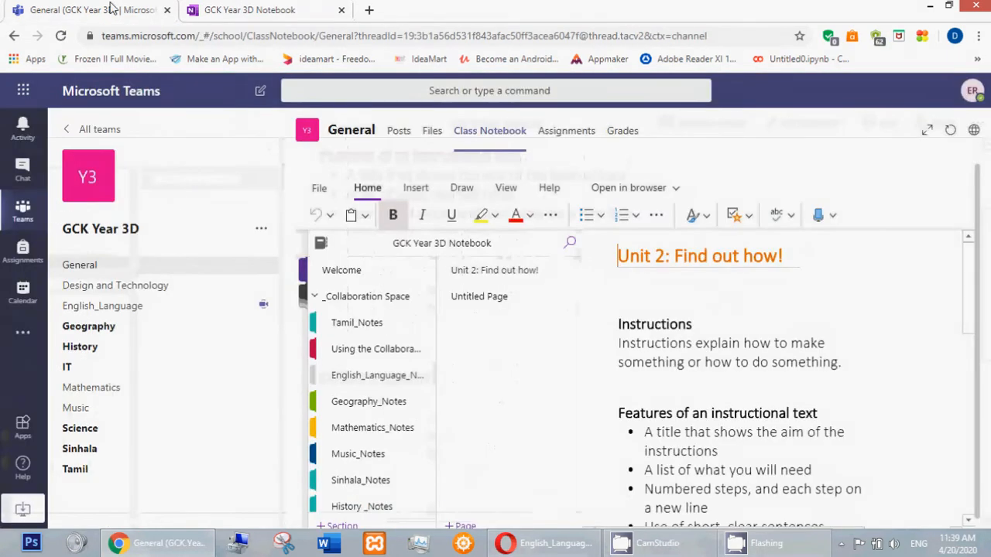
left_click(316, 299)
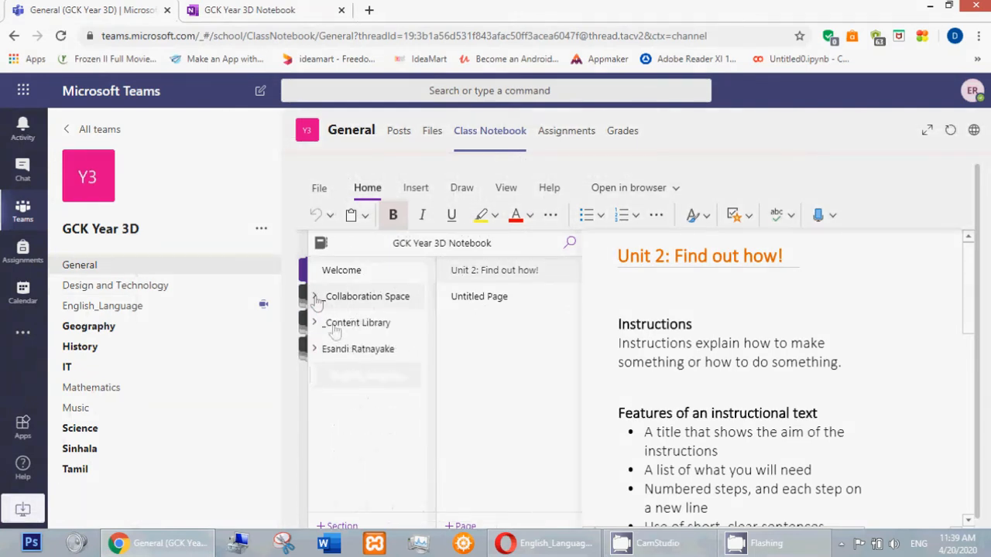
left_click(319, 354)
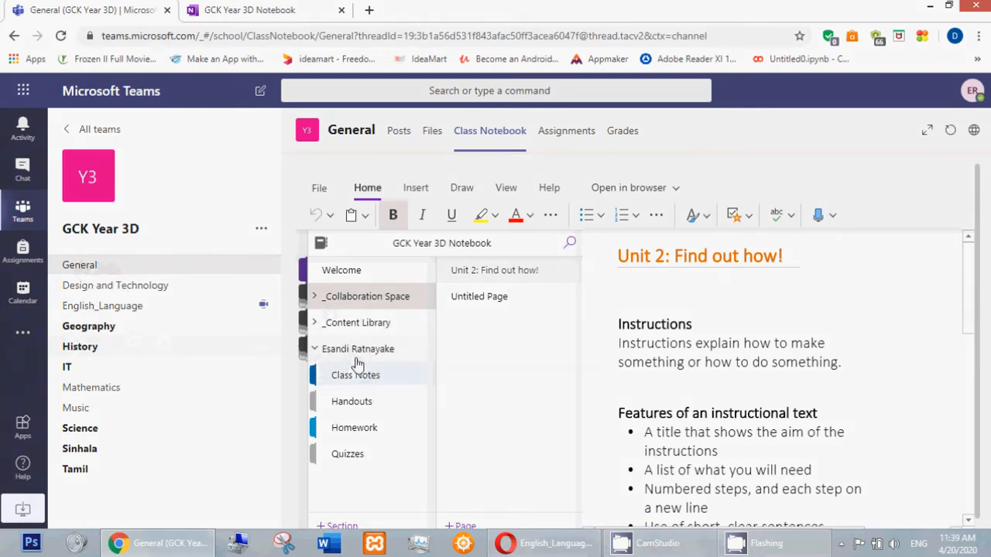
left_click(357, 431)
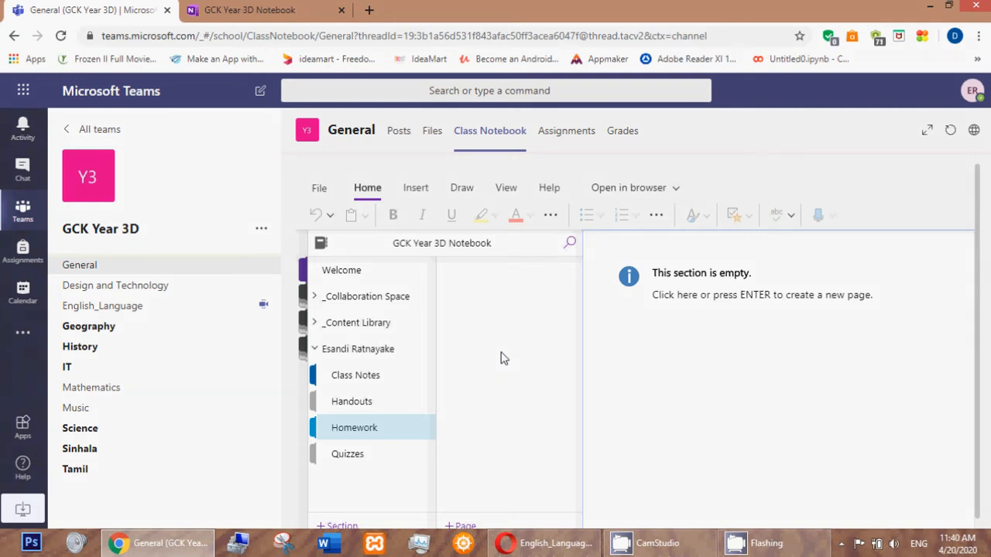
Look at the top of the Unit 2: Find out how! page in the separate notebook tab and return to Teams.
left_click(240, 10)
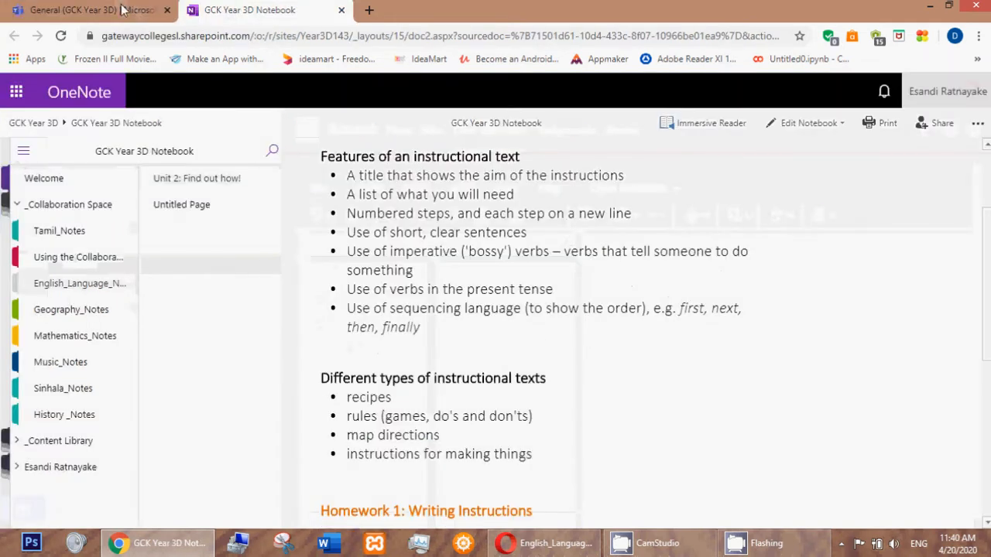
scroll(579, 345, "up", 2)
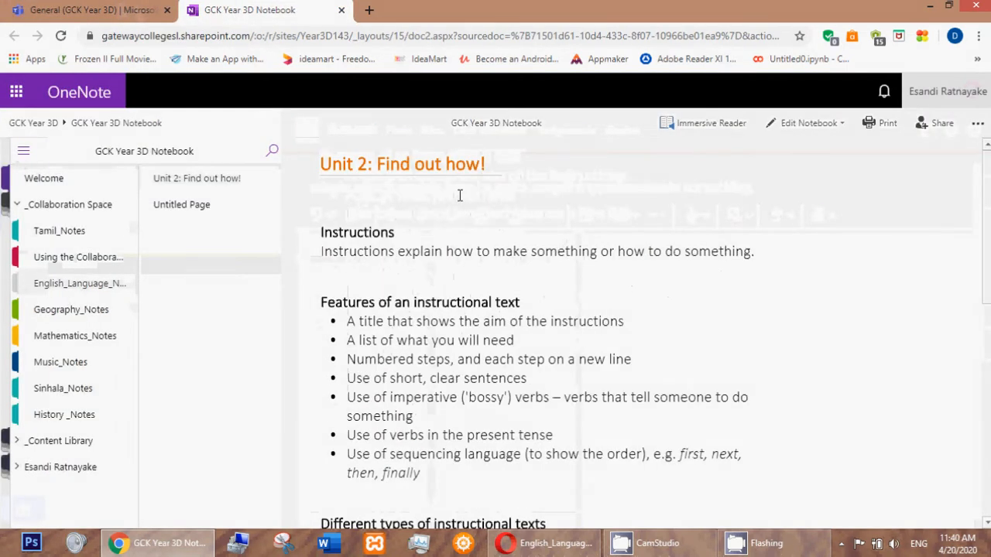
left_click(91, 10)
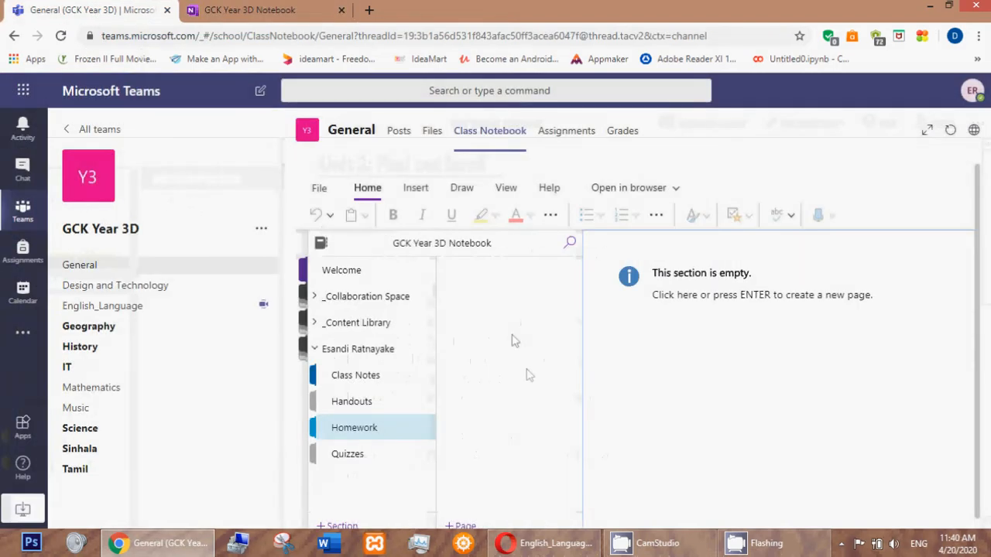
Add a new page titled "English Home Work" to the student's Homework section.
right_click(476, 293)
left_click(519, 298)
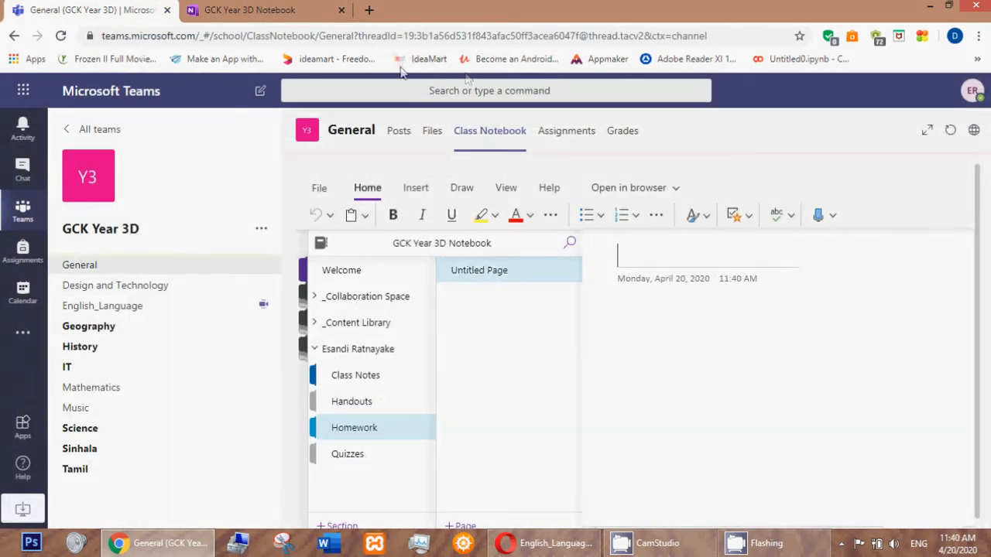
type("English Home Wor")
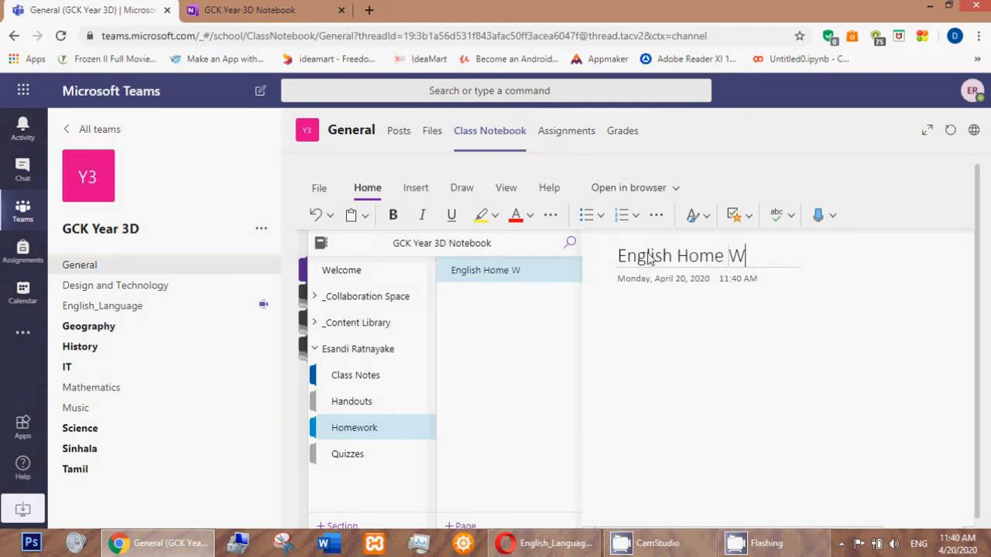
Show the notebook's section list beside the English Home Work page and look over the student's sections.
left_click(681, 320)
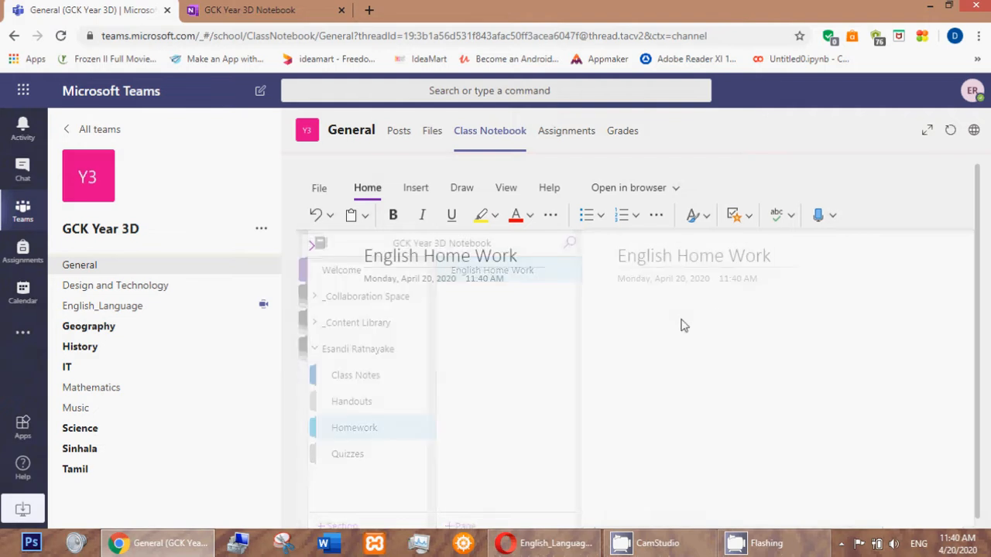
left_click(312, 246)
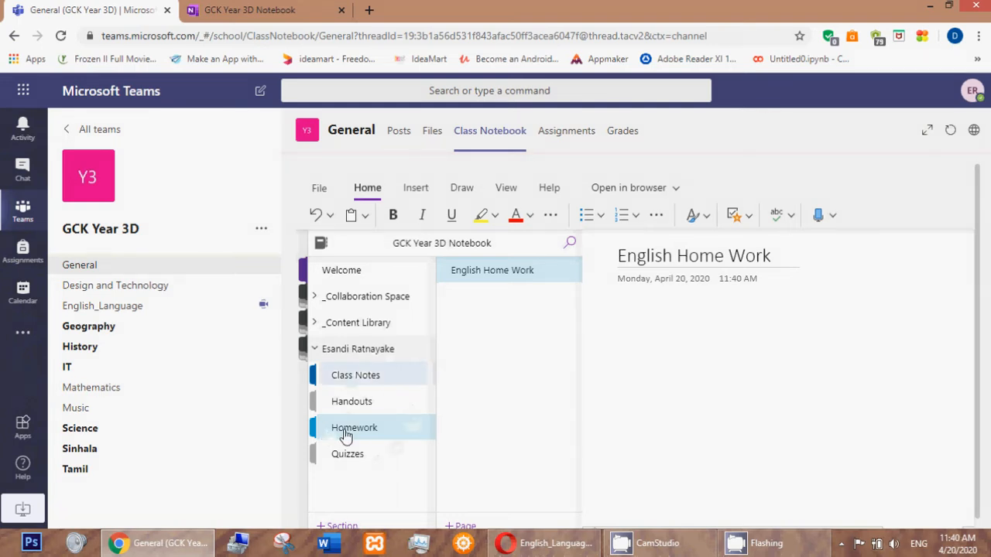
left_click(641, 543)
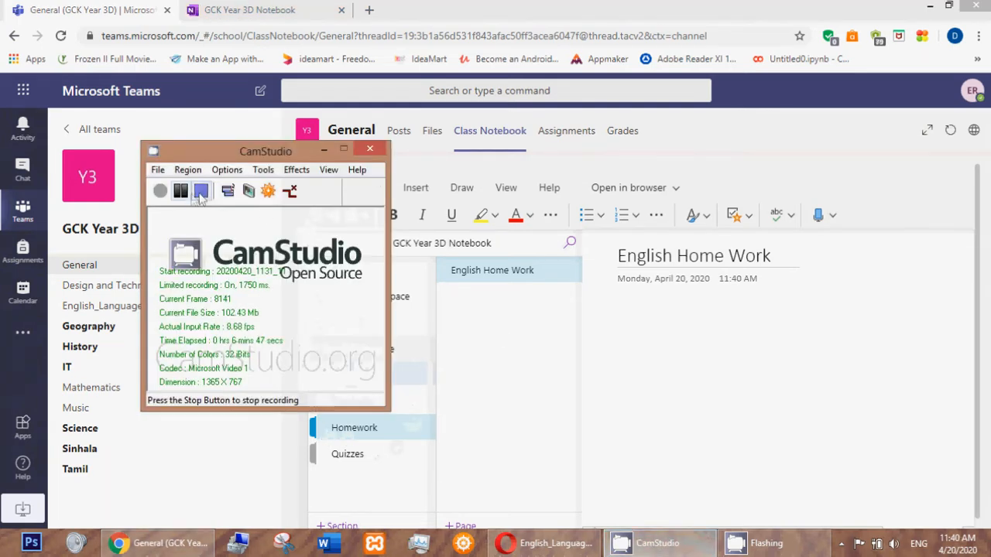
left_click(662, 331)
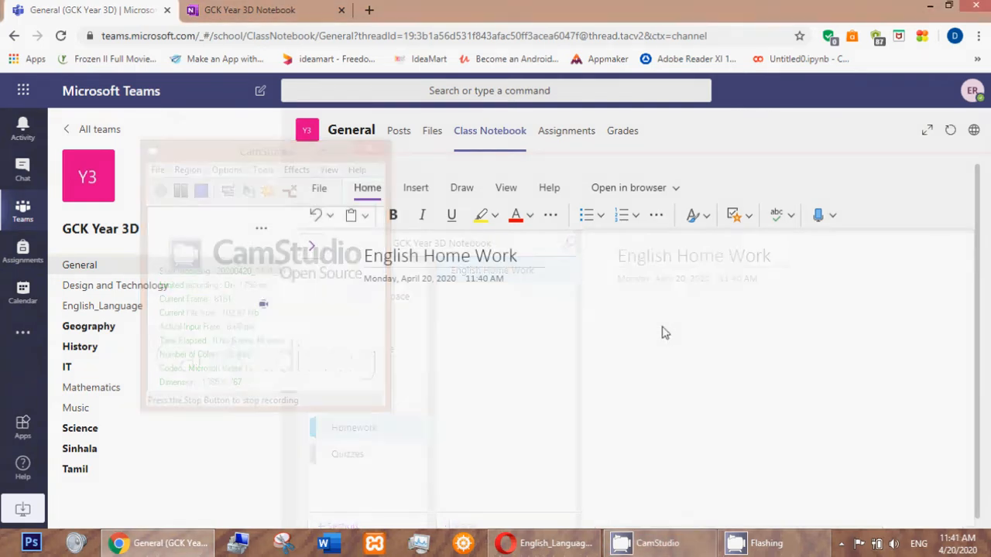
left_click(309, 255)
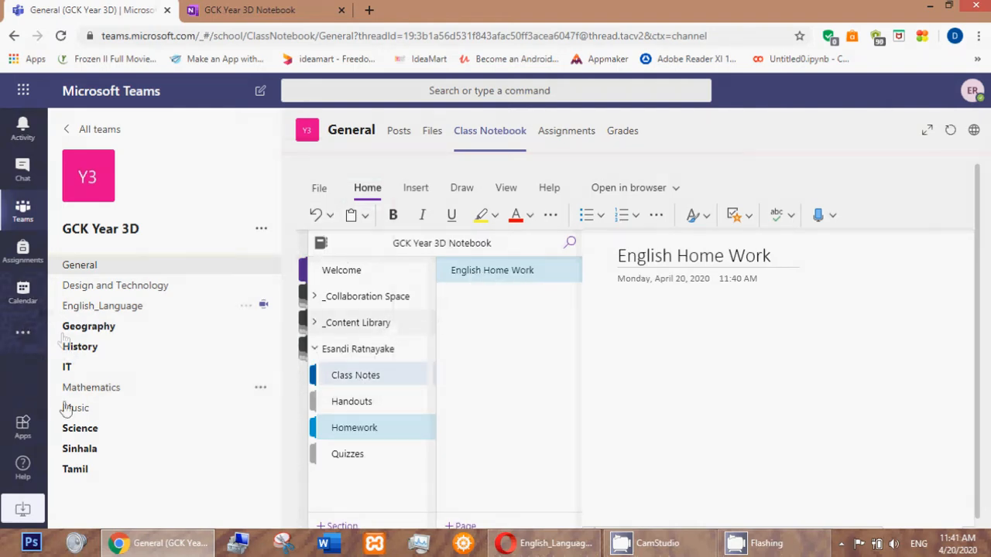
Write "Unit 2 - Find out how" in the page body, checking the unit title in the separate notebook tab.
left_click(634, 305)
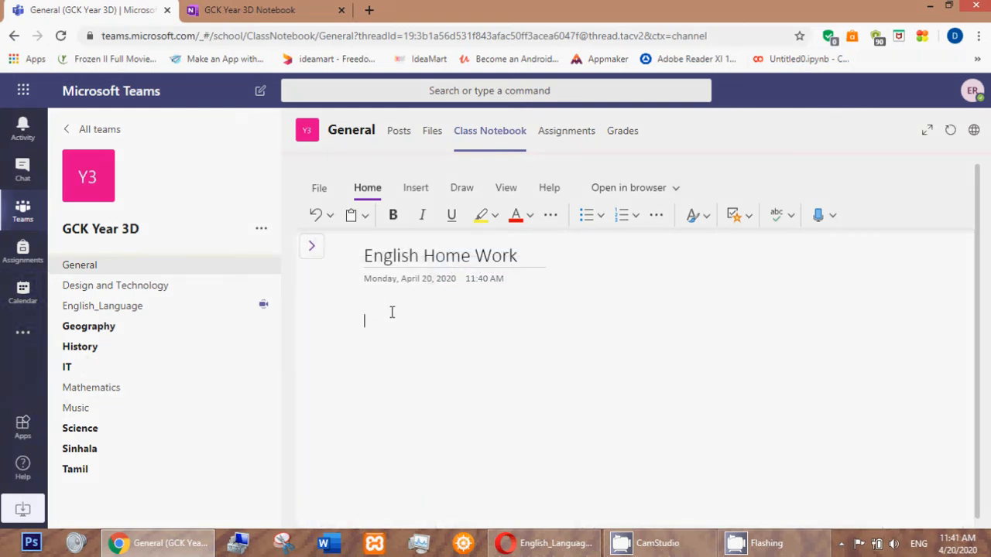
left_click(286, 9)
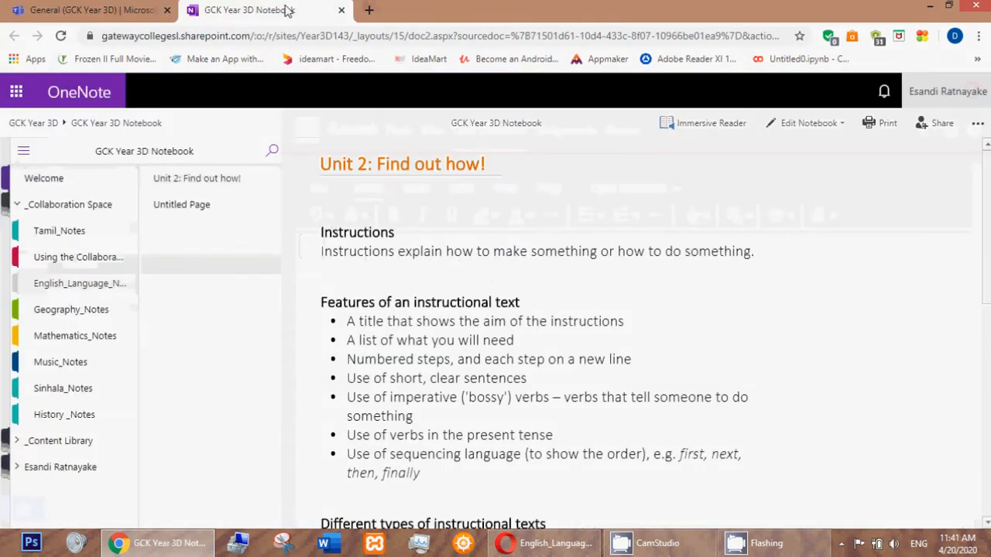
left_click(104, 13)
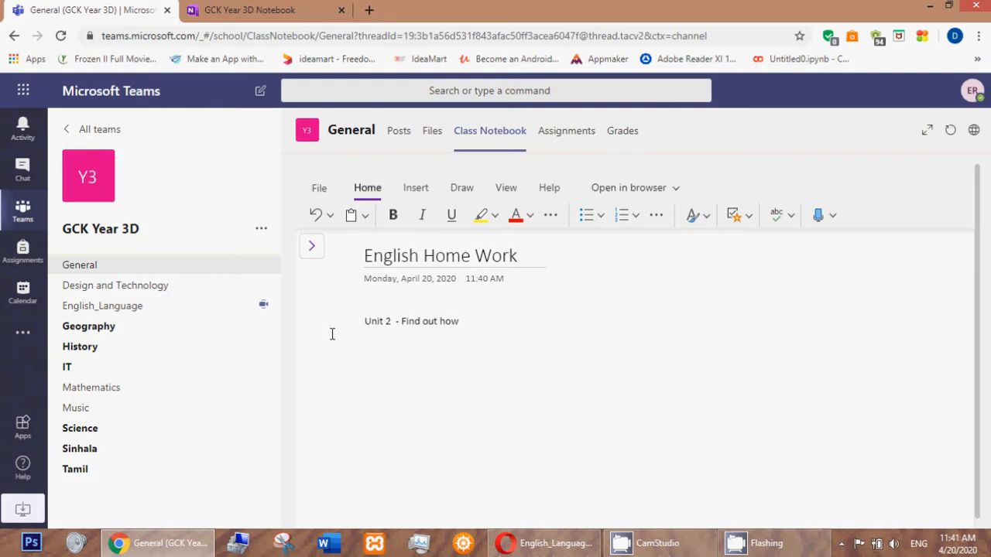
Check the homework heading in the separate notebook tab and add the lines "Homework 1" and "My Answer" below the unit title.
left_click(293, 10)
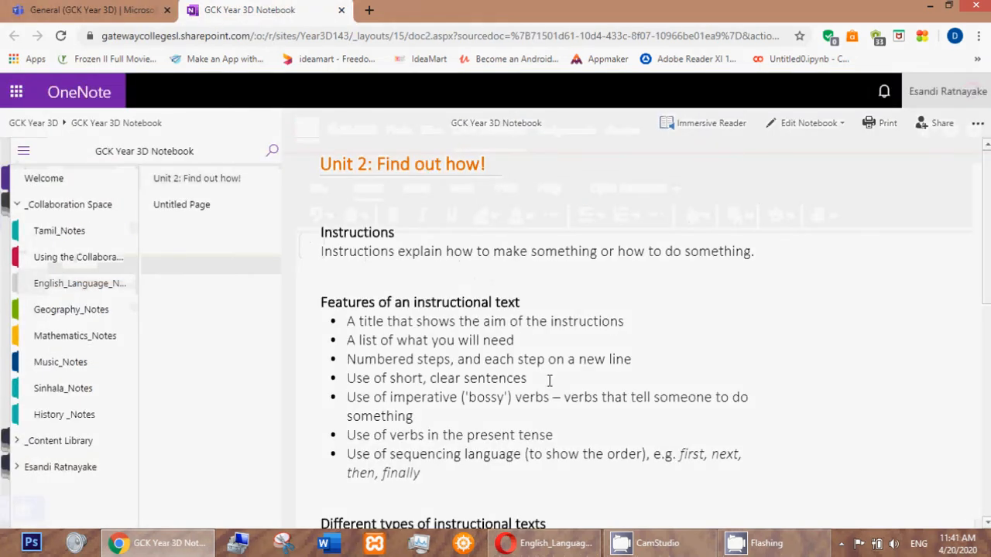
scroll(548, 380, "down", 7)
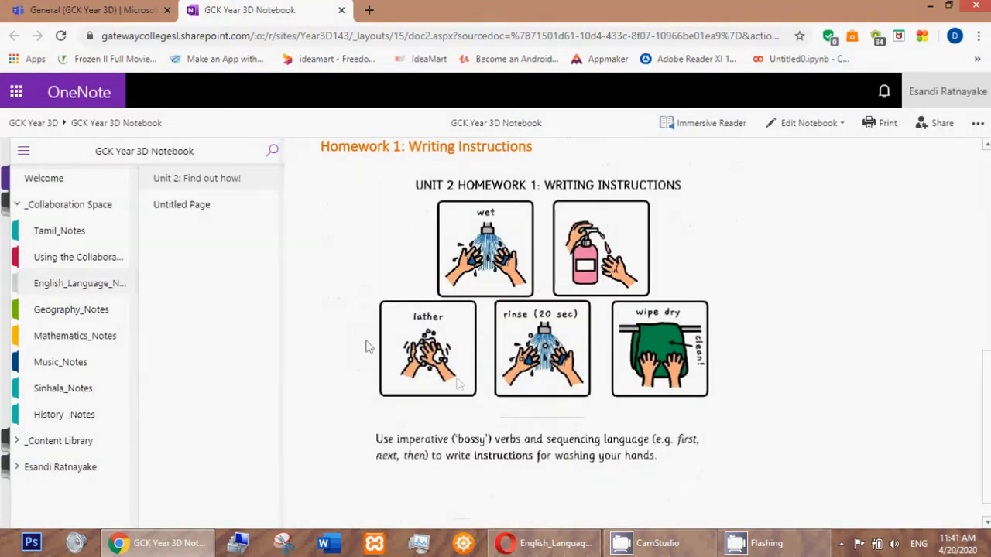
left_click(99, 9)
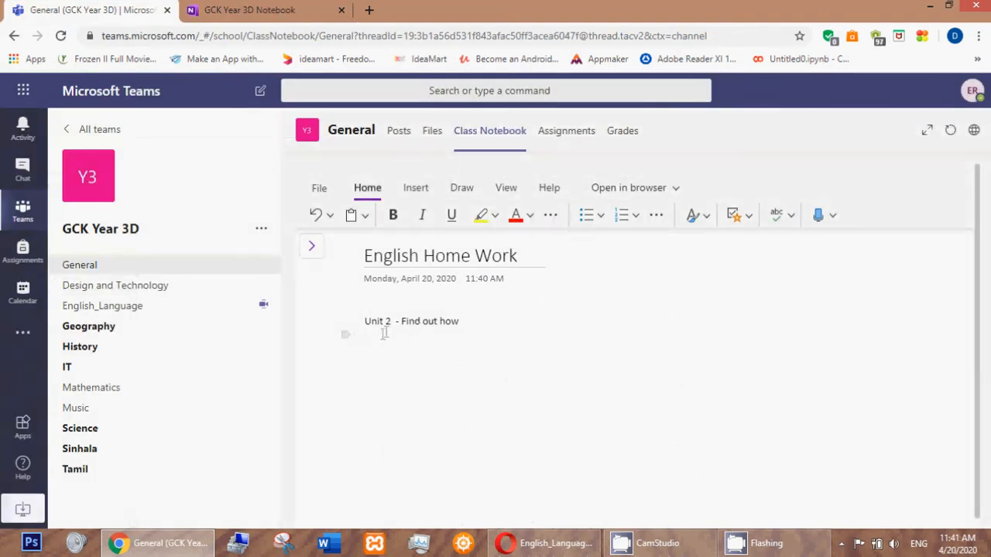
left_click(298, 10)
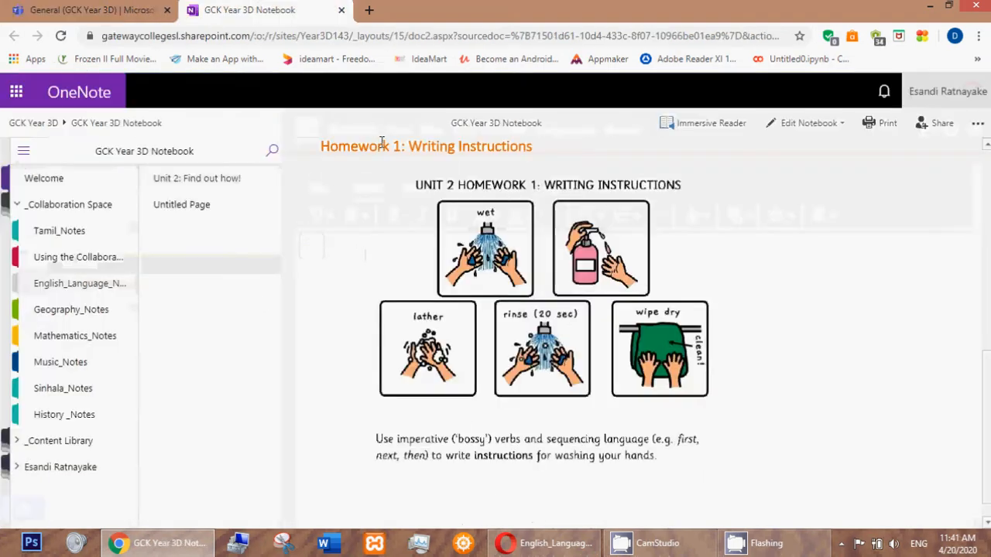
left_click(112, 7)
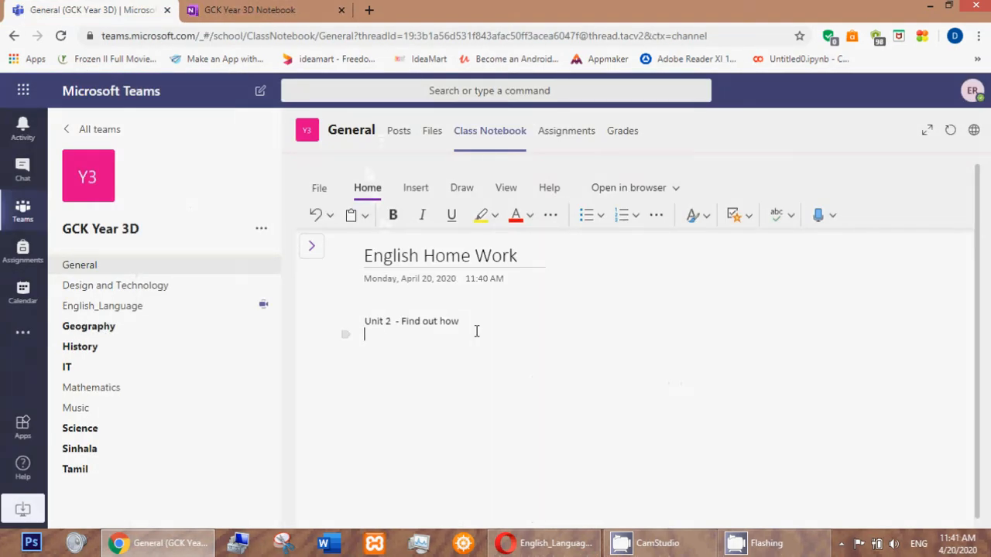
key("Return")
key("Return")
type("My Answer")
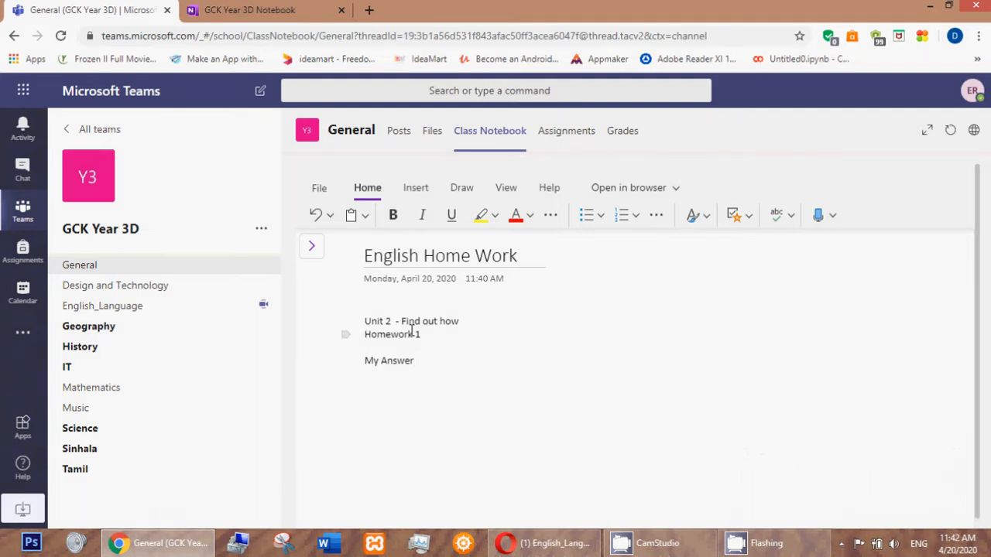
Show the notebook's section list again and collapse the student's section group.
left_click(657, 542)
left_click(180, 193)
left_click(180, 193)
left_click(312, 246)
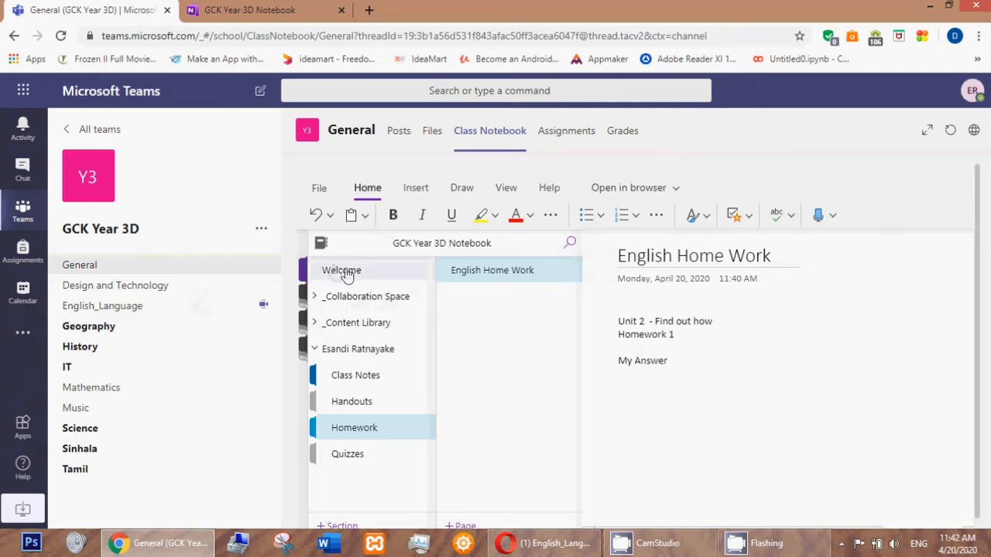
left_click(327, 348)
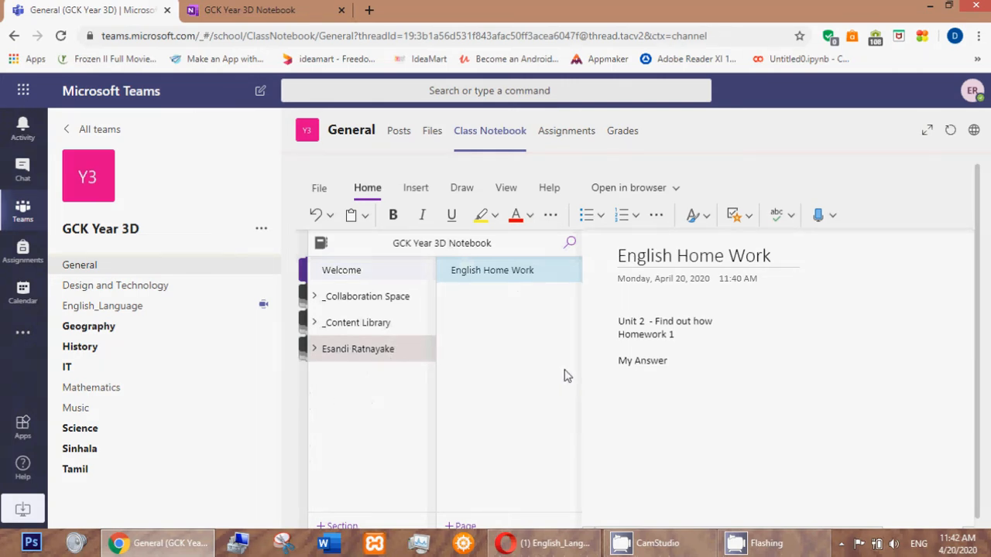
Switch to the teacher's Teams session in Opera and open the General channel's Class Notebook with its section list shown.
left_click(547, 546)
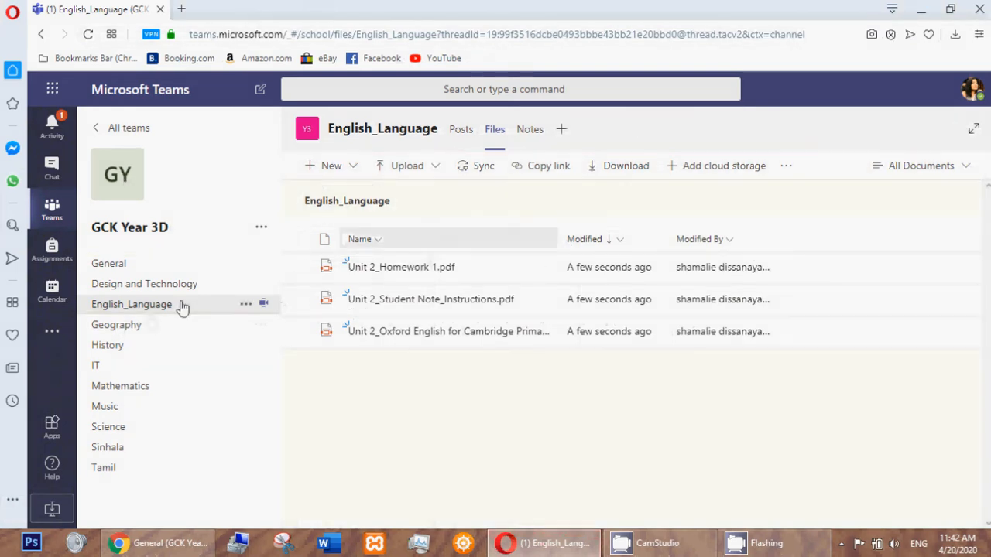
left_click(120, 266)
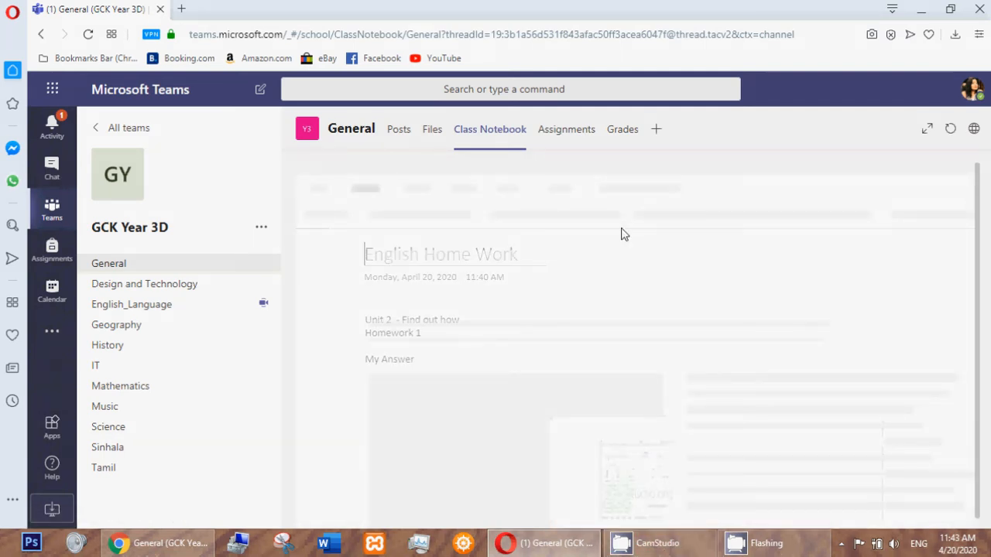
left_click(655, 546)
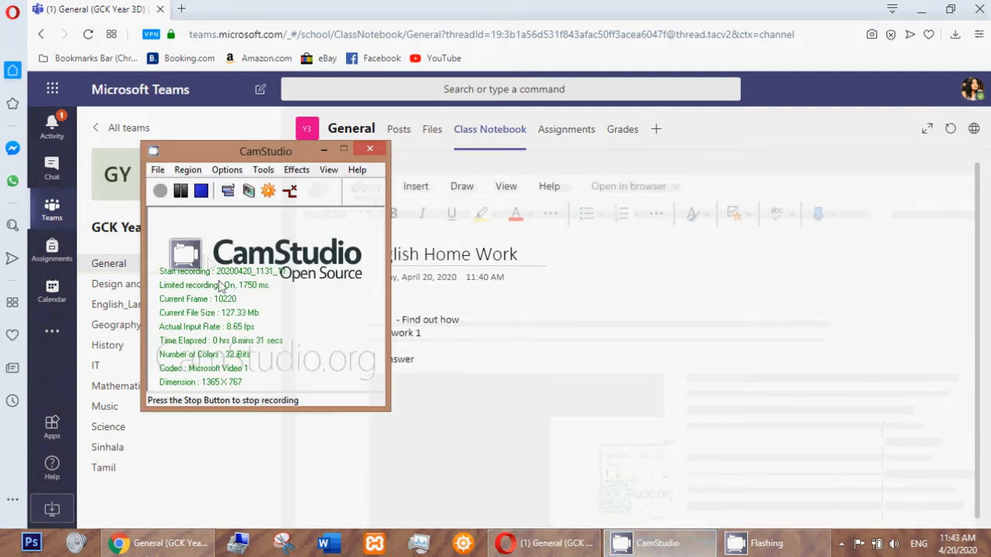
left_click(452, 270)
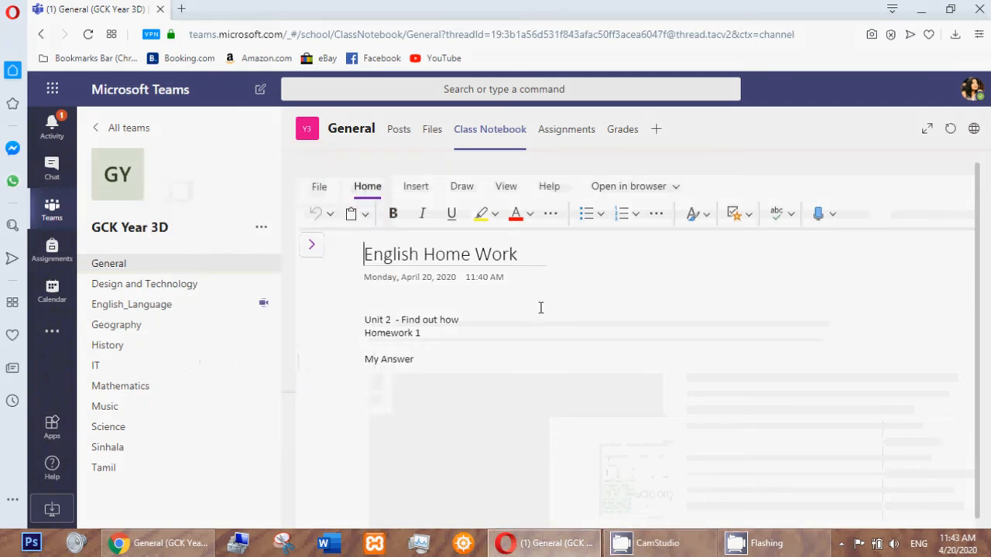
left_click(312, 249)
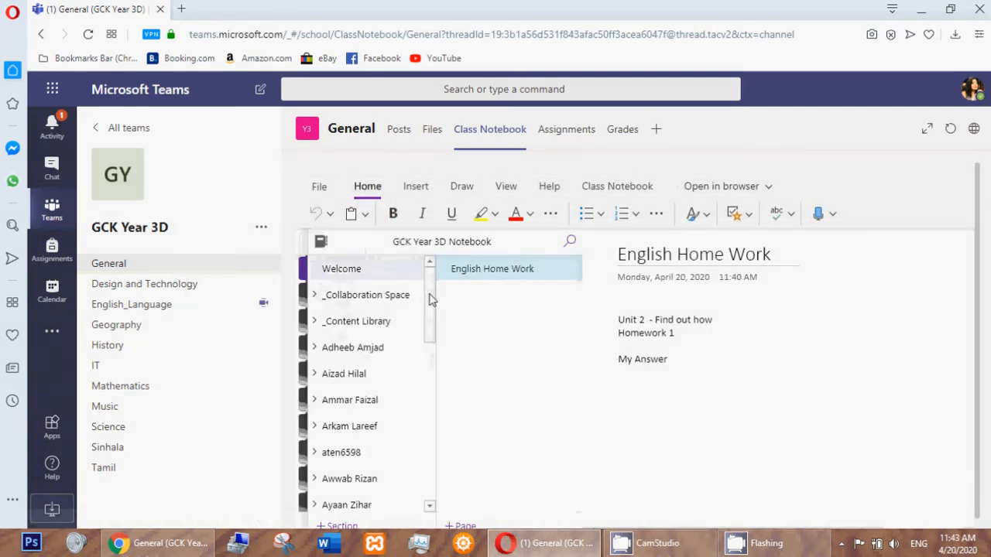
Browse the students' section groups, look into another student's sections, and expand the group containing the English Home Work page.
left_click(316, 321)
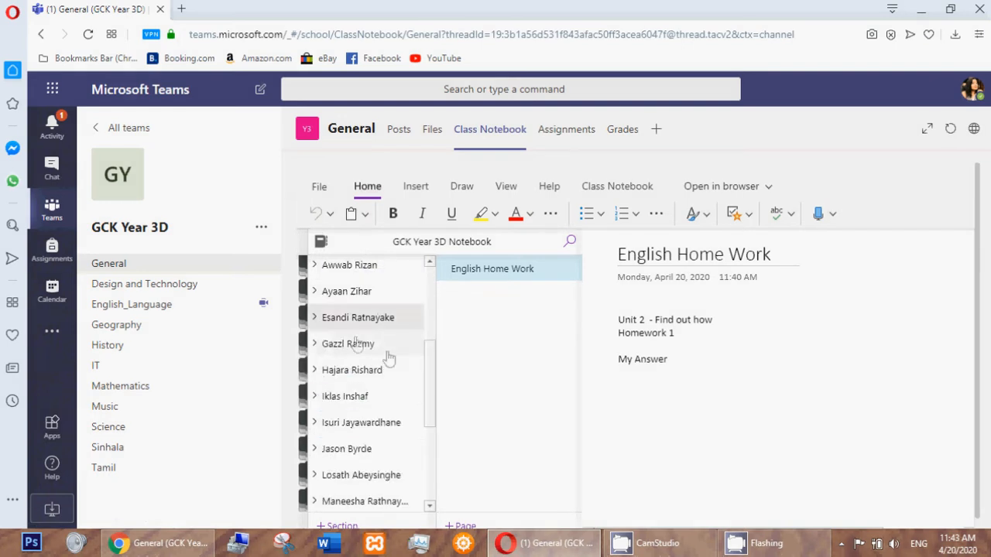
left_click(315, 317)
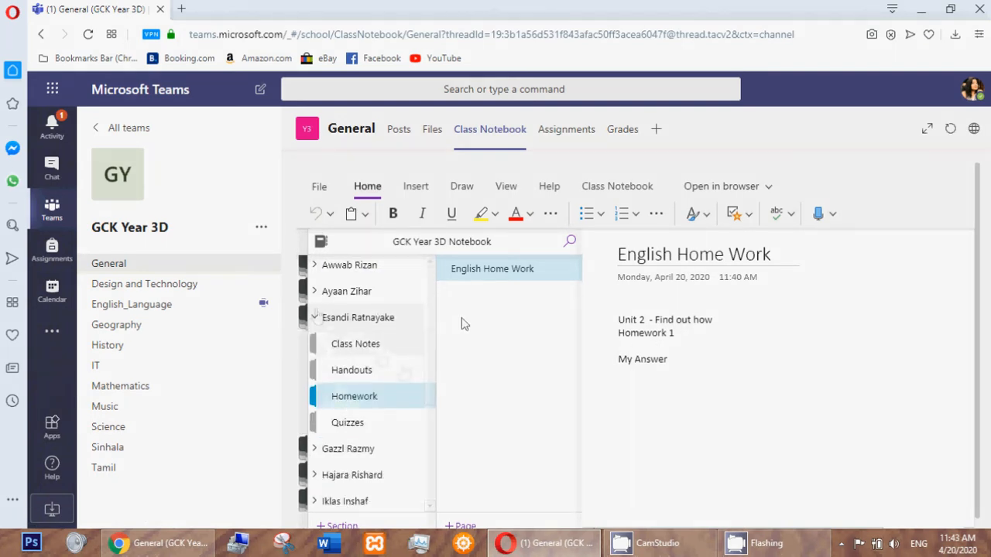
left_click(315, 318)
left_click(322, 298)
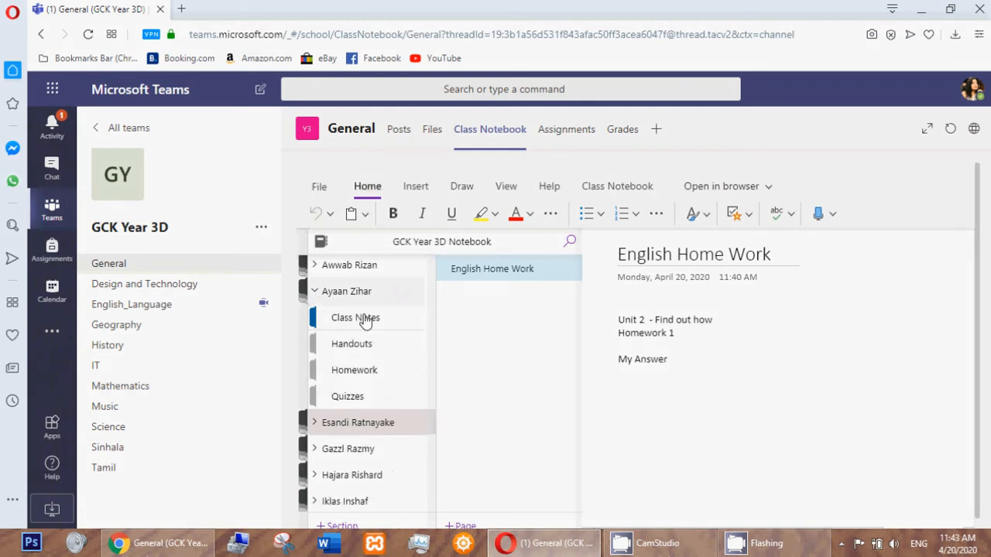
left_click(318, 291)
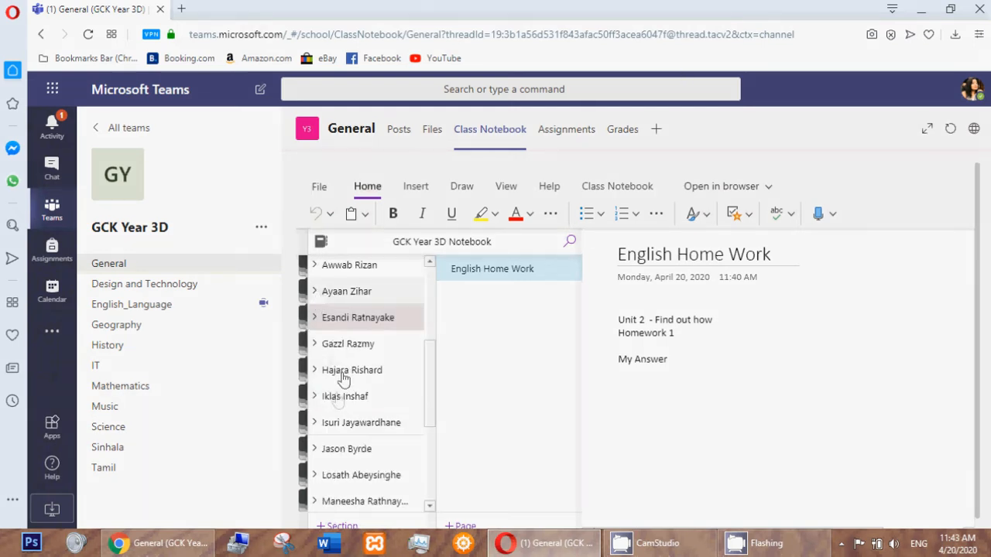
left_click(318, 322)
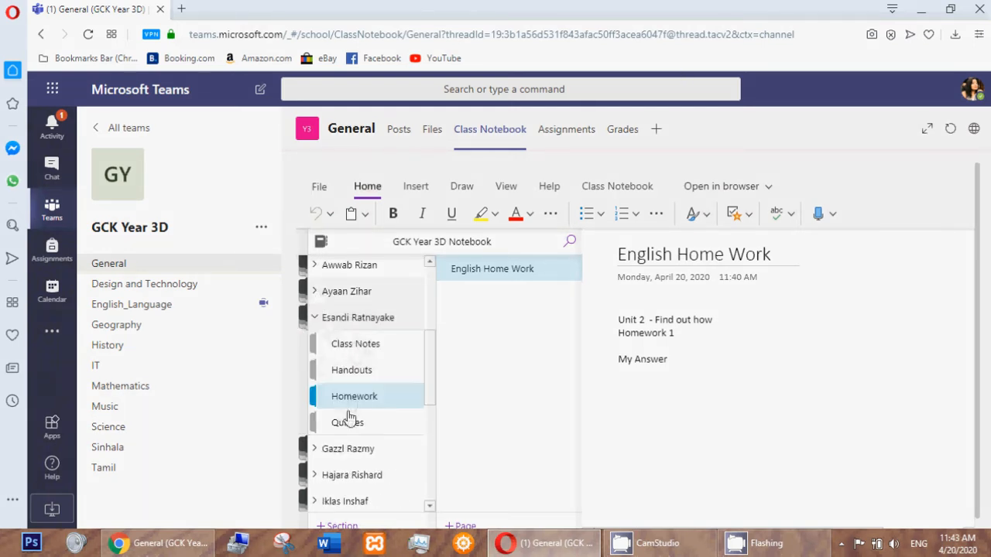
Collapse the student's section group, return to the student's Chrome session, and check the homework in the separate notebook tab.
left_click(317, 322)
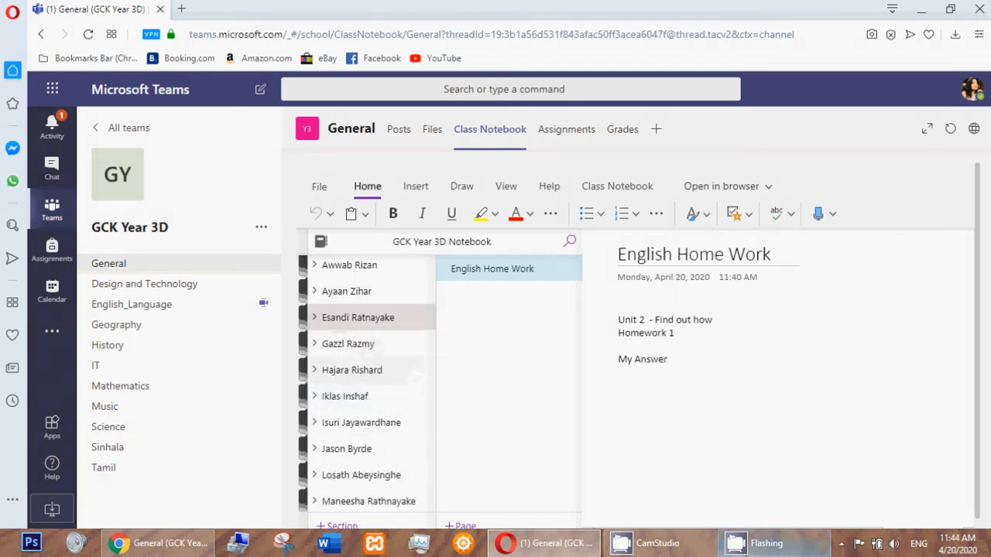
left_click(921, 8)
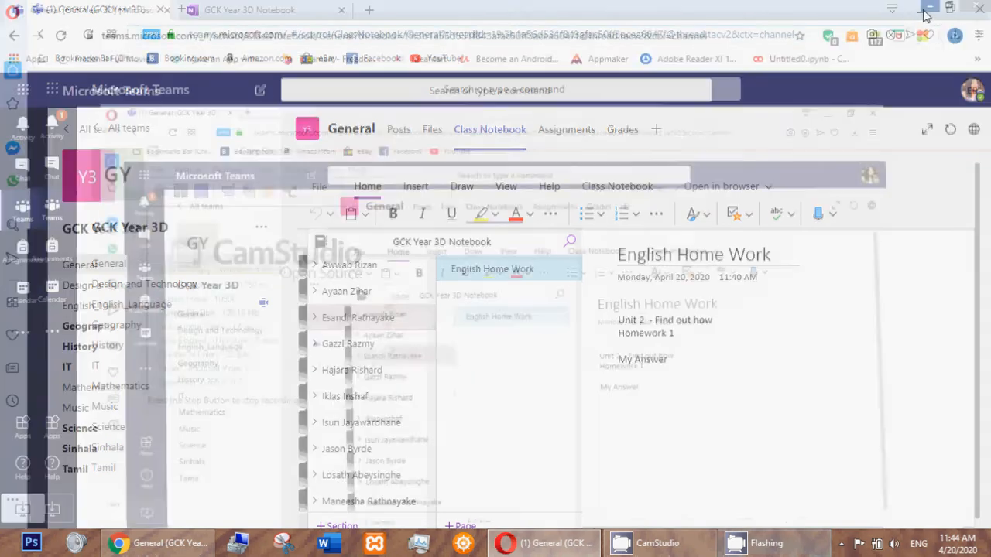
left_click(785, 140)
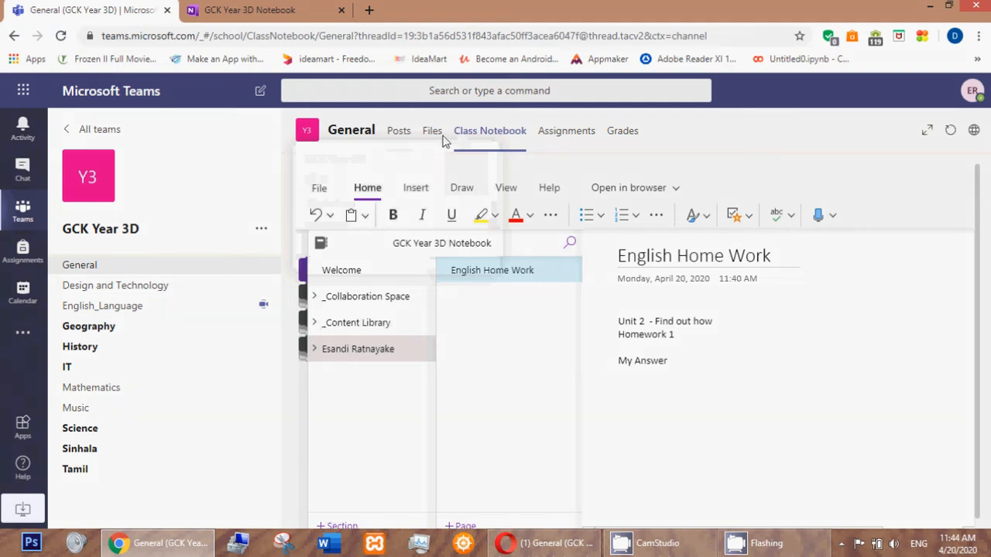
left_click(310, 10)
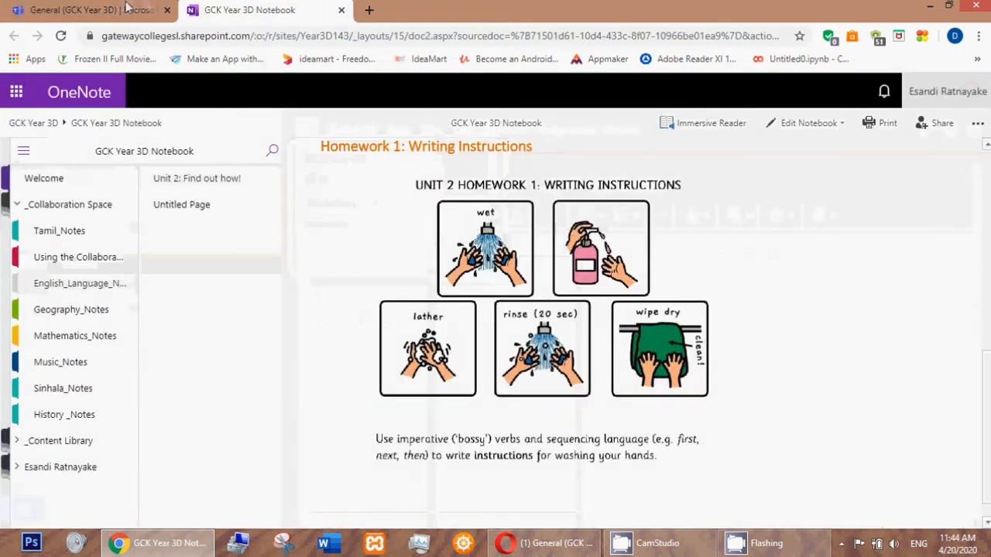
left_click(128, 8)
Look into the General channel's files and open the file list of the English_Language channel.
left_click(429, 130)
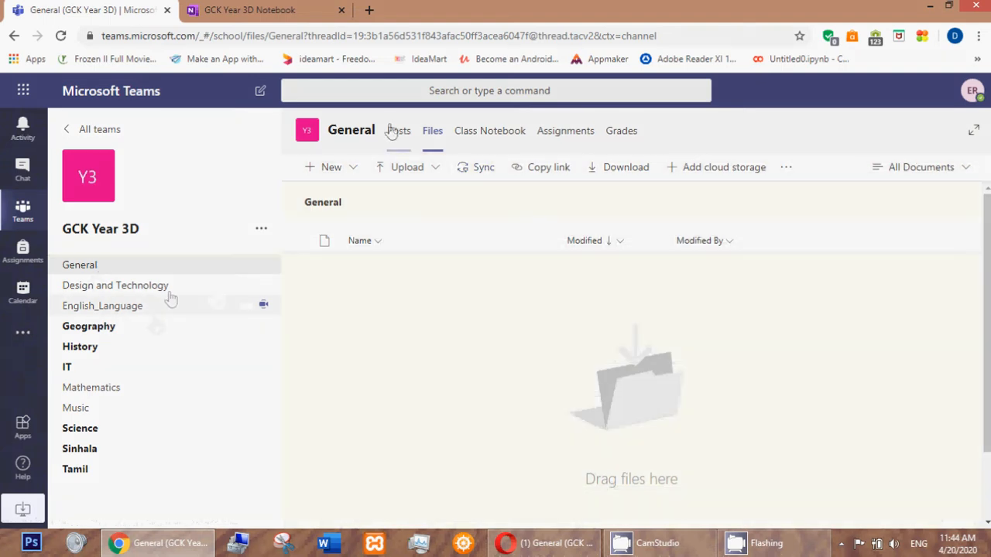
left_click(145, 307)
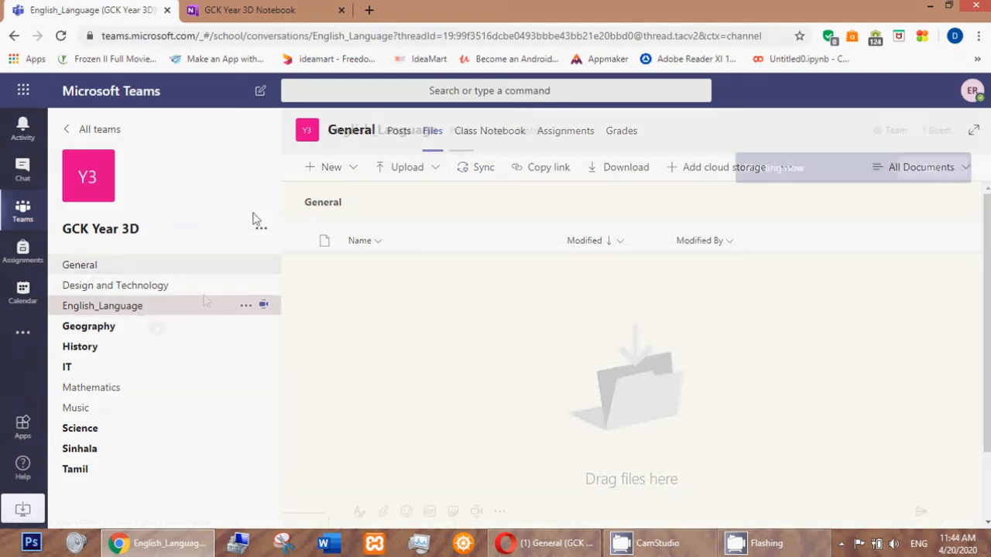
left_click(494, 132)
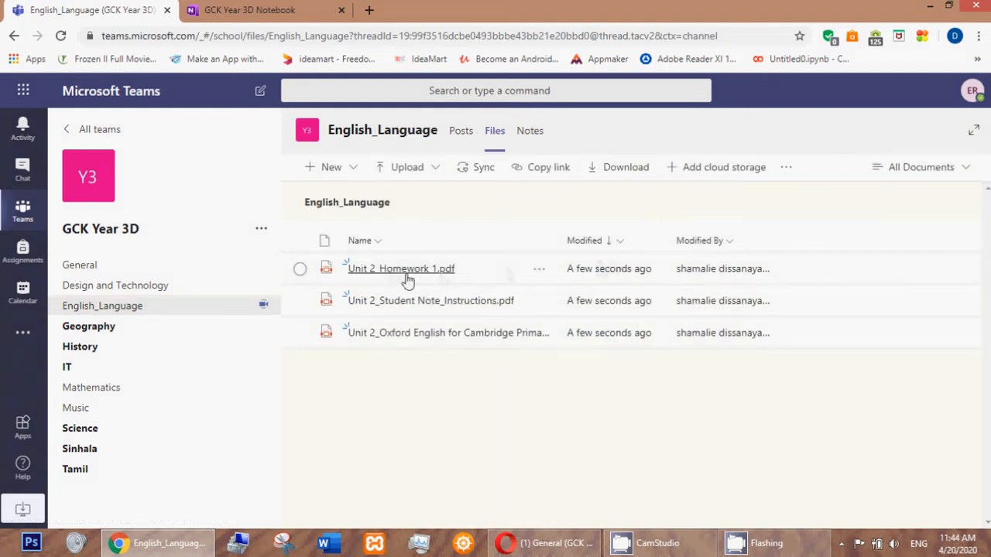
Download Unit 2_Homework 1.pdf from the channel's files and show the downloaded file in its folder.
left_click(539, 275)
left_click(586, 317)
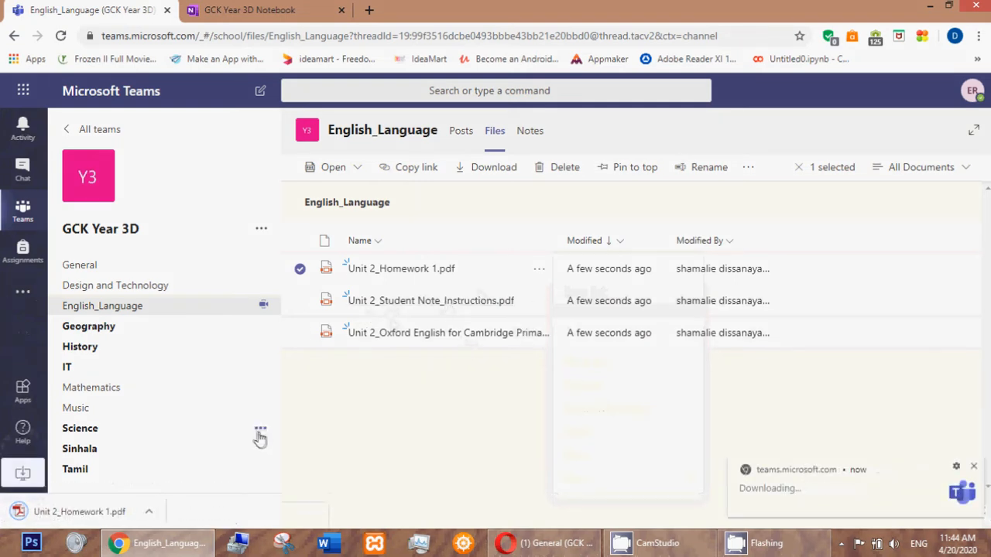
left_click(148, 511)
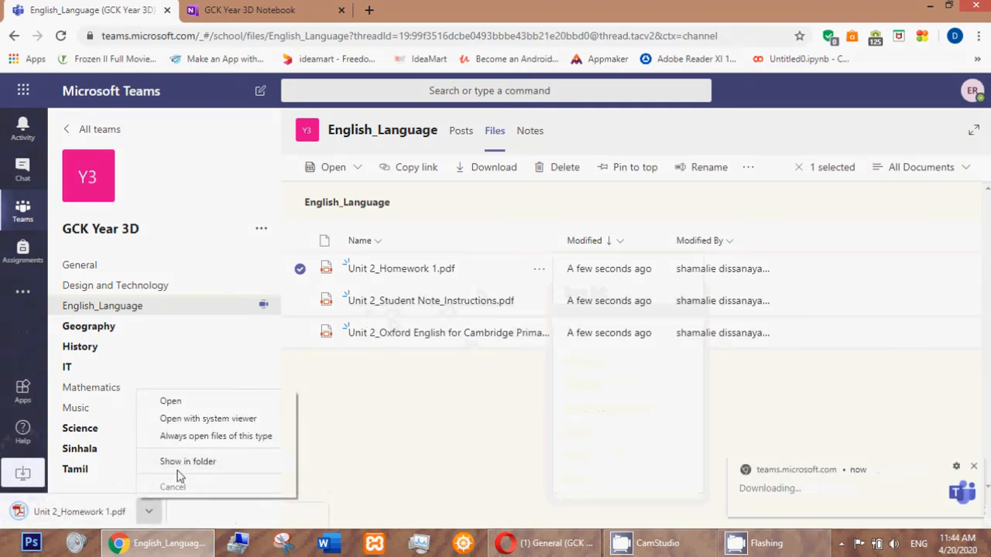
left_click(185, 465)
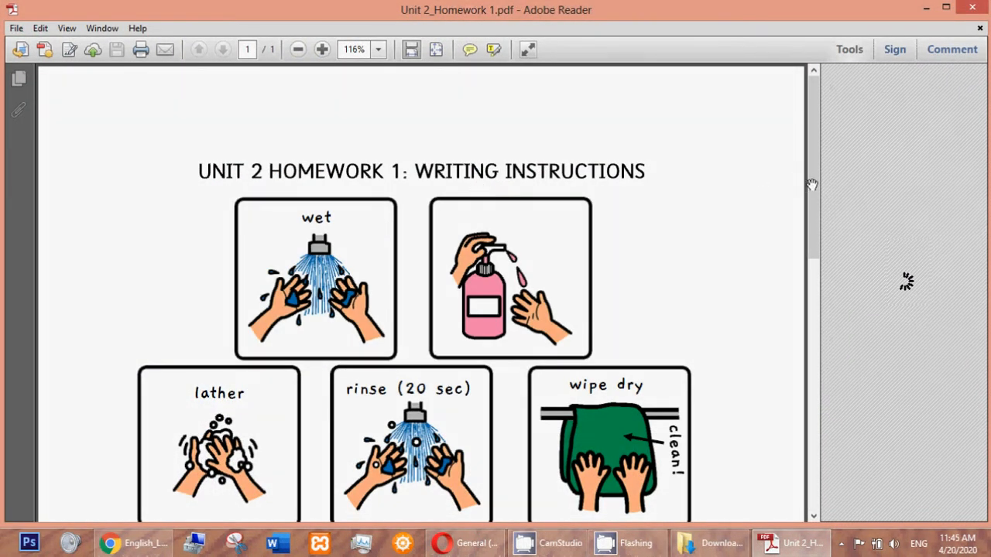
Add the text comment "My Answer" in the blank area below the hand-washing instructions of the homework PDF.
left_click_drag(814, 185, 806, 352)
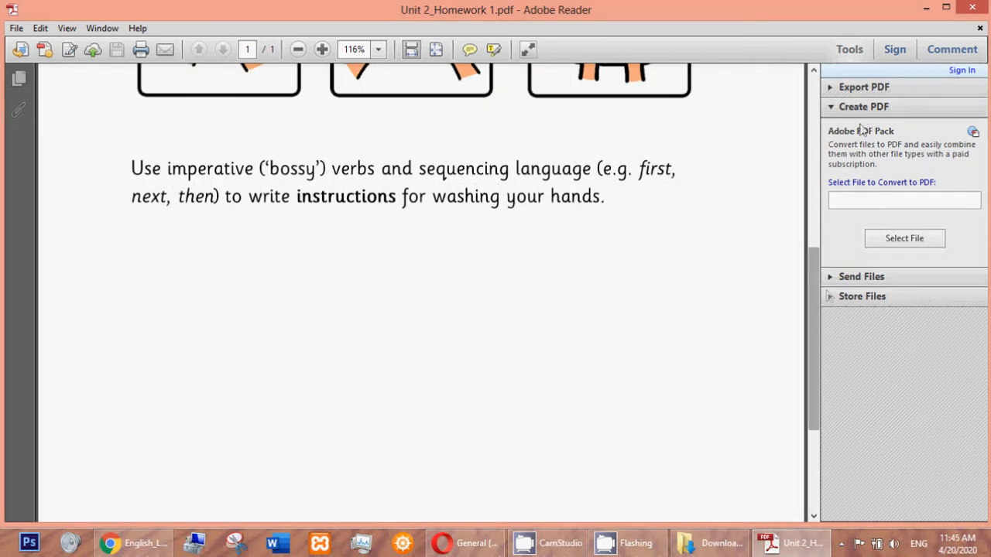
left_click(944, 54)
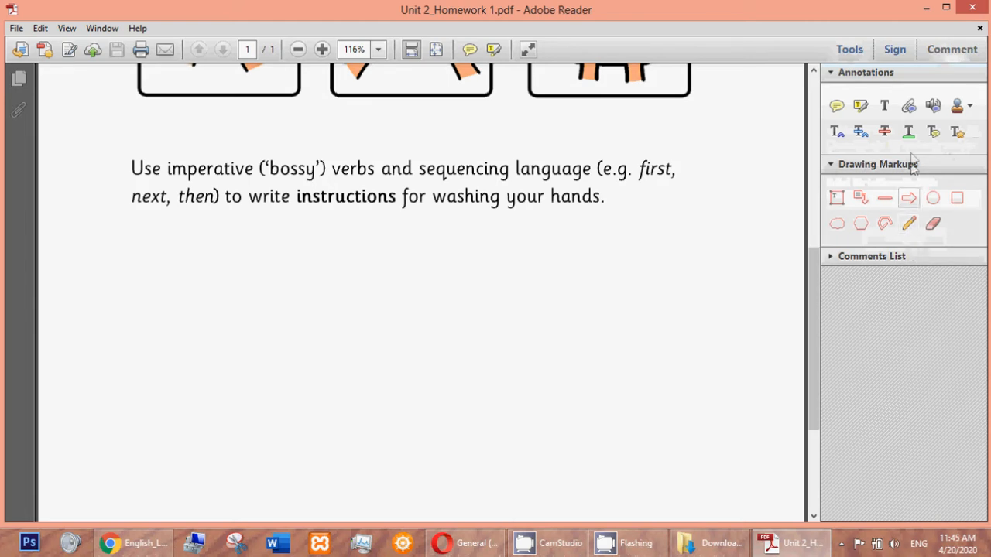
left_click(886, 108)
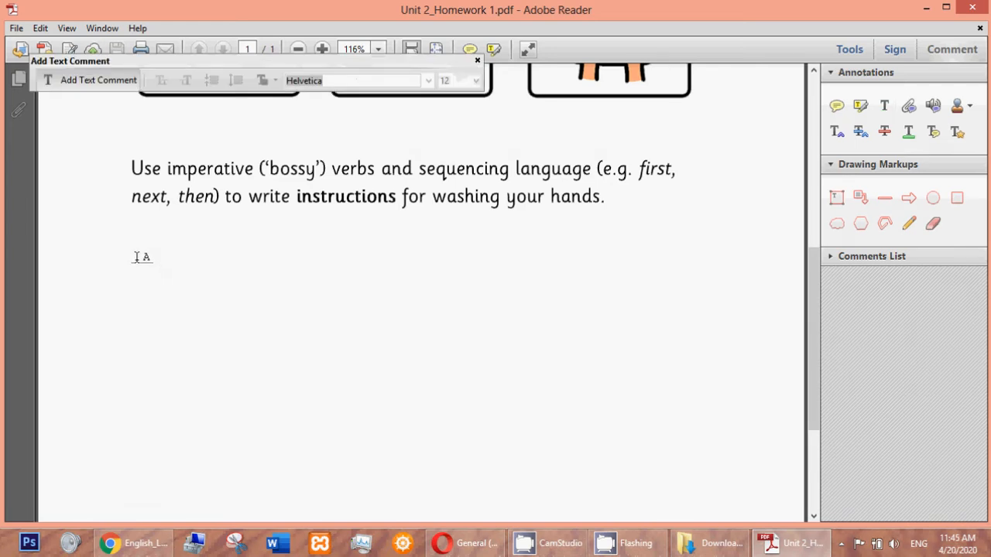
left_click(138, 255)
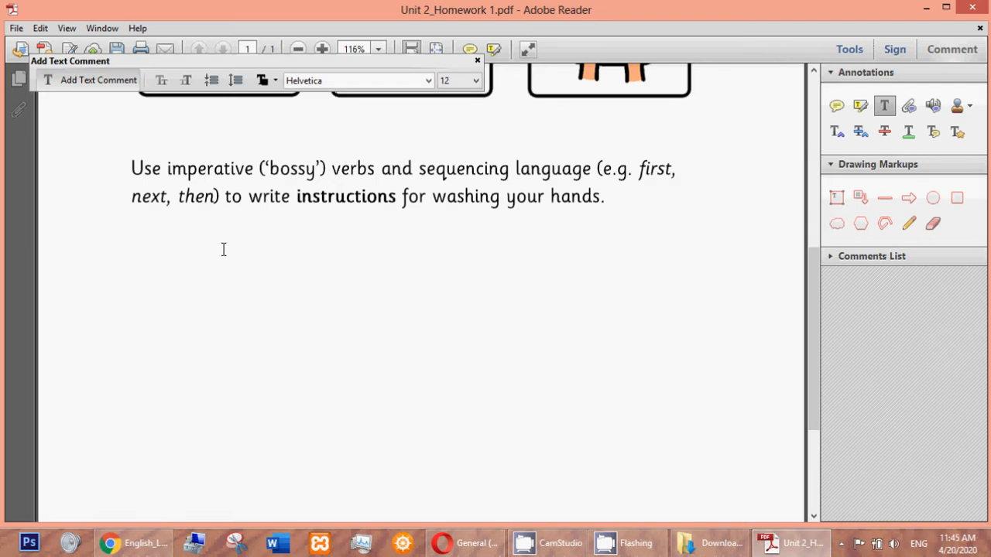
type("My Answer")
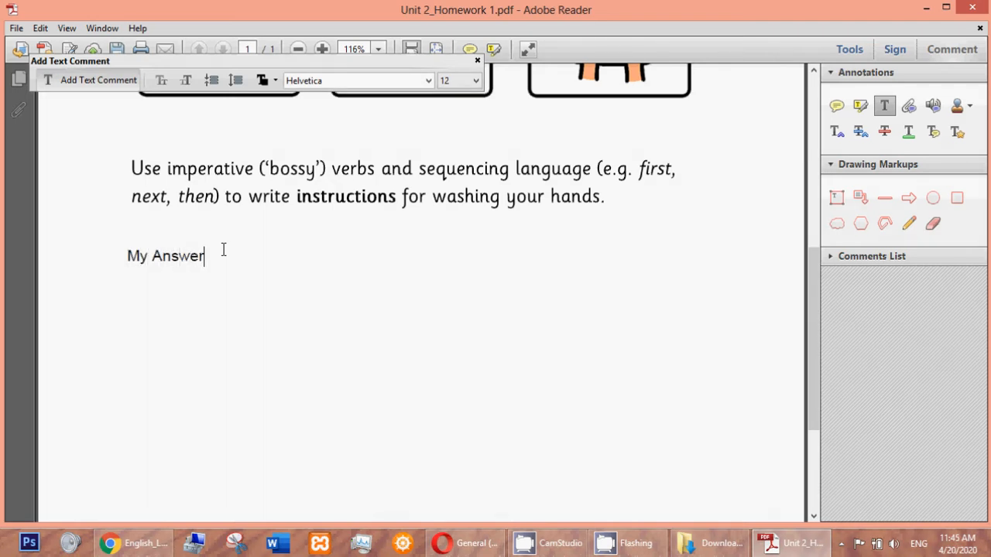
Save a copy of the annotated PDF to the Desktop as Unit 2_Homework 1-answer.pdf.
left_click(16, 28)
left_click(66, 117)
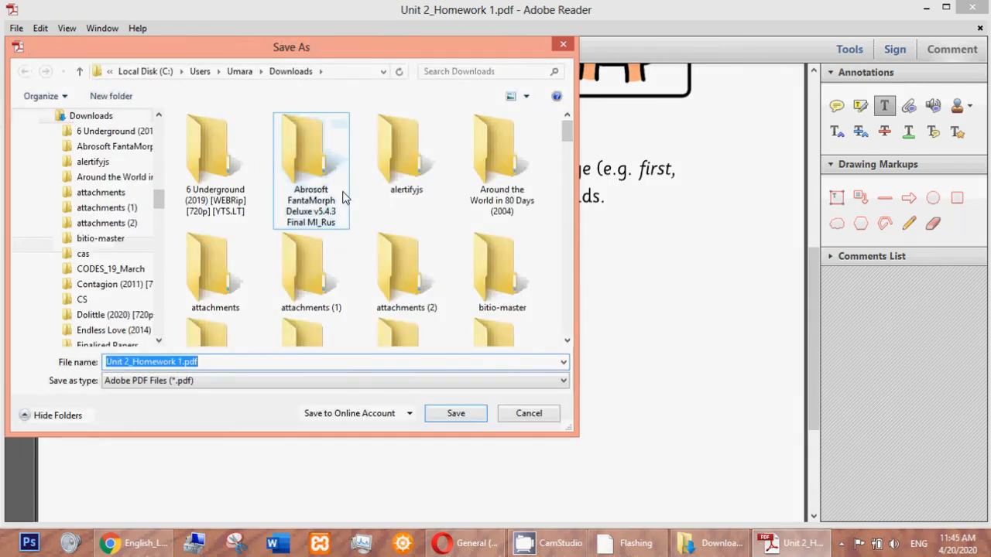
left_click(110, 73)
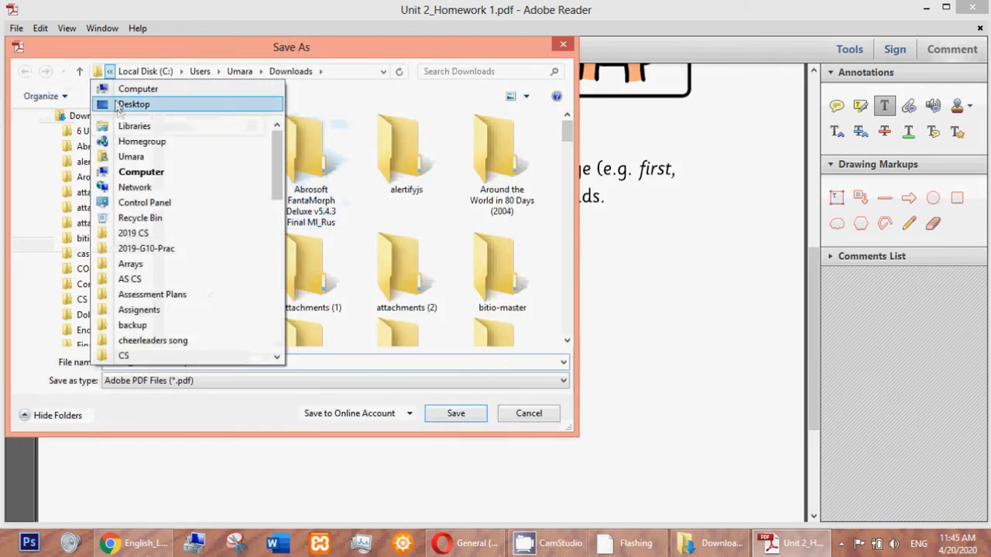
left_click(135, 104)
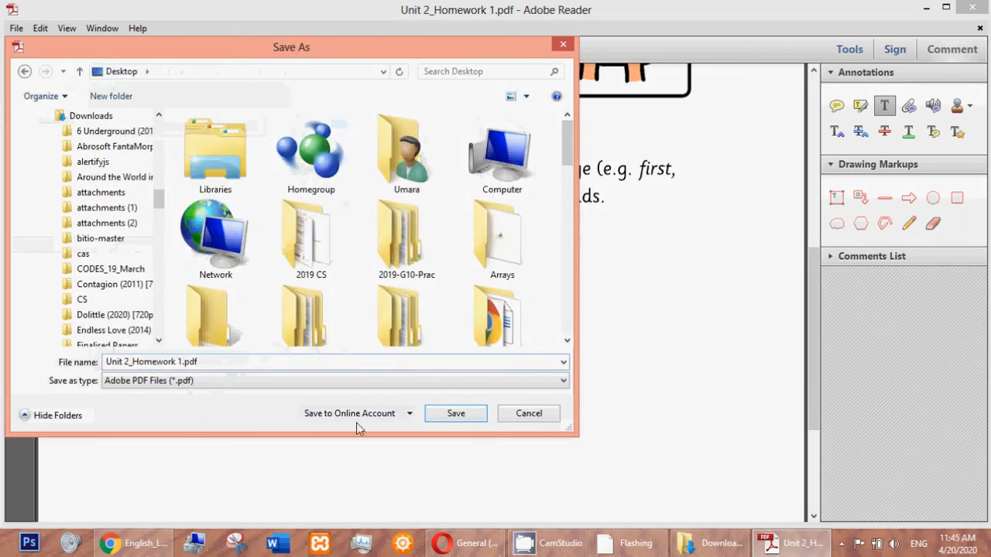
left_click(184, 362)
left_click(184, 362)
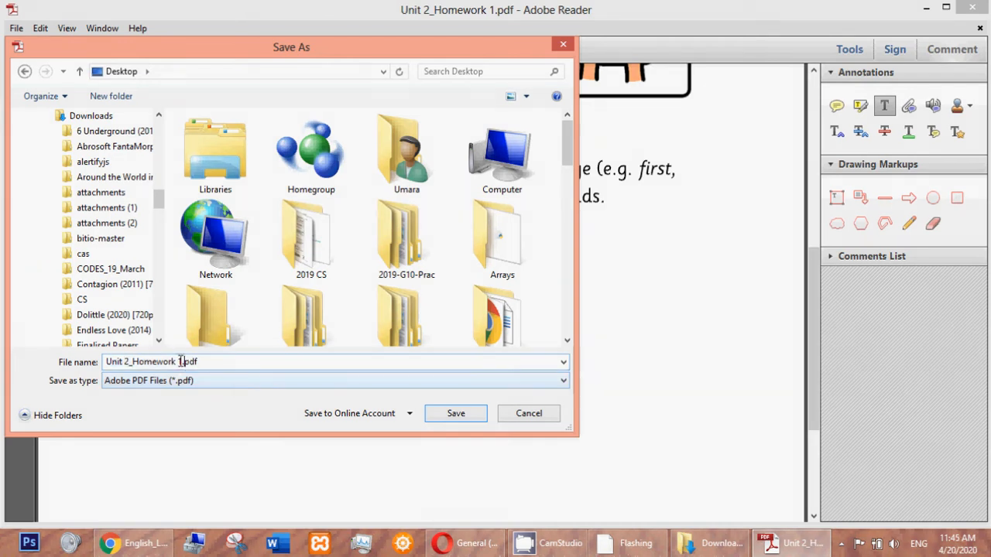
type("-answer")
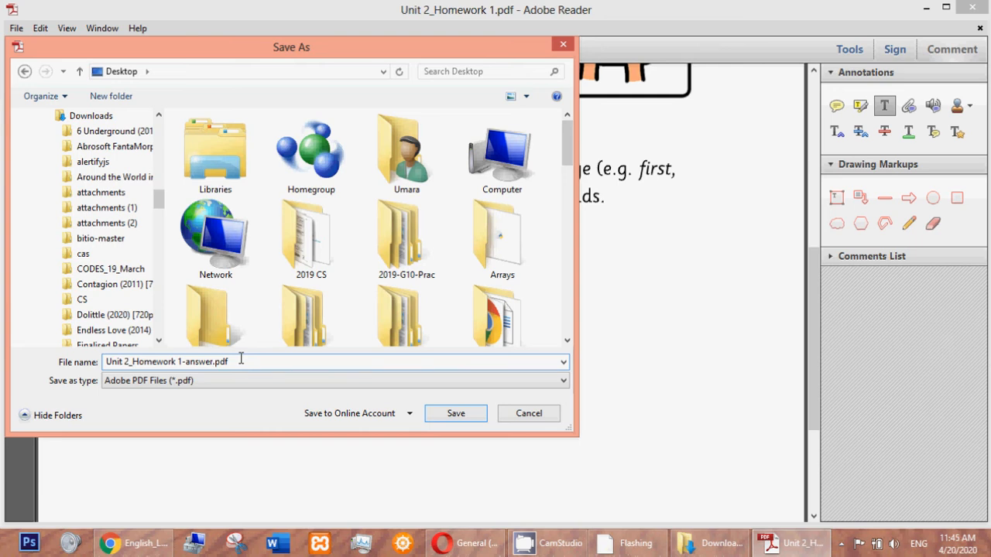
key("Return")
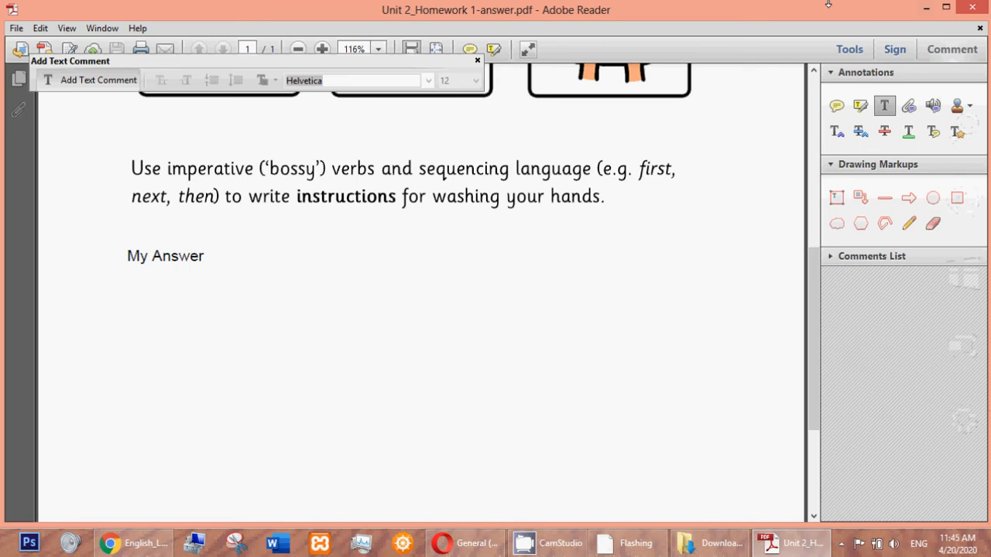
Close the PDF and Downloads folder, and reopen the General channel's Class Notebook with the student's sections shown.
left_click(973, 10)
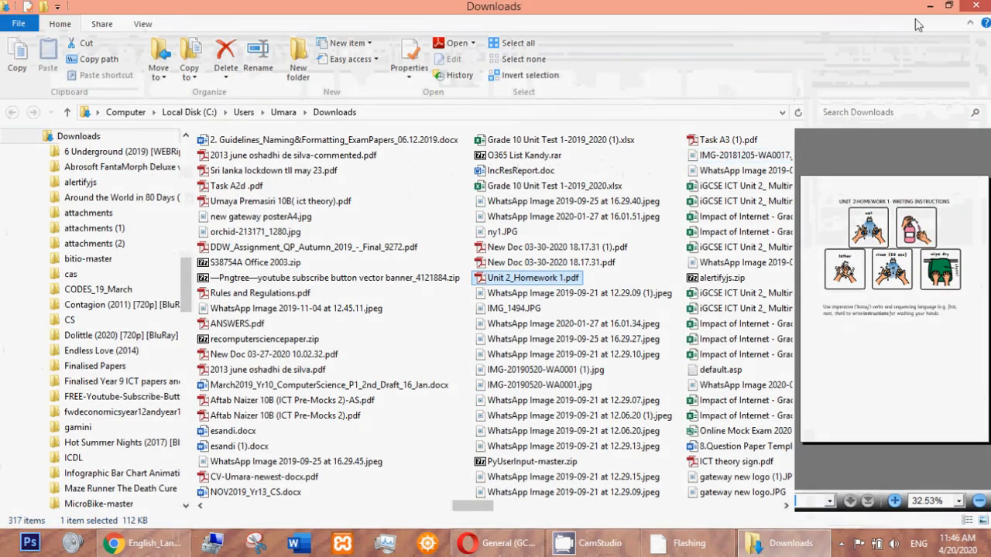
left_click(974, 6)
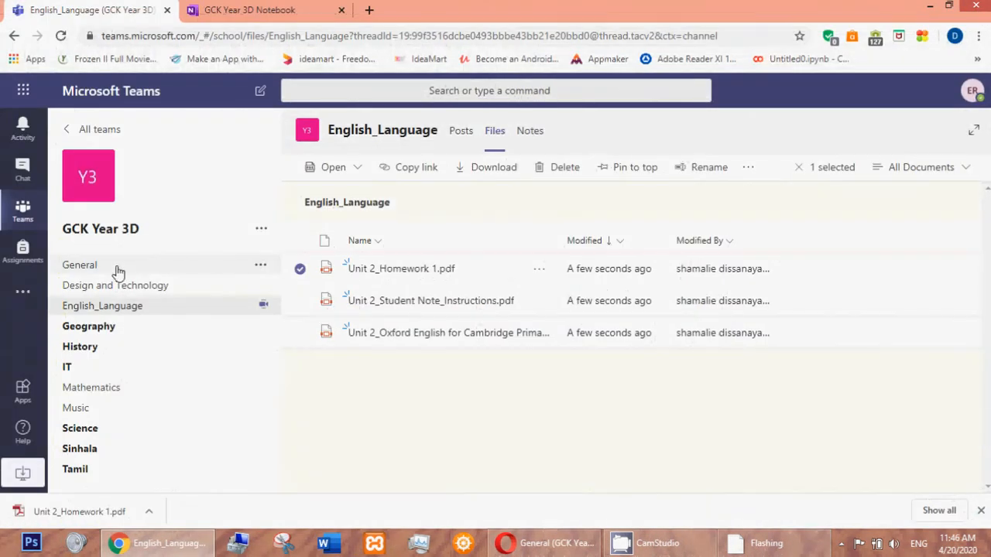
left_click(99, 267)
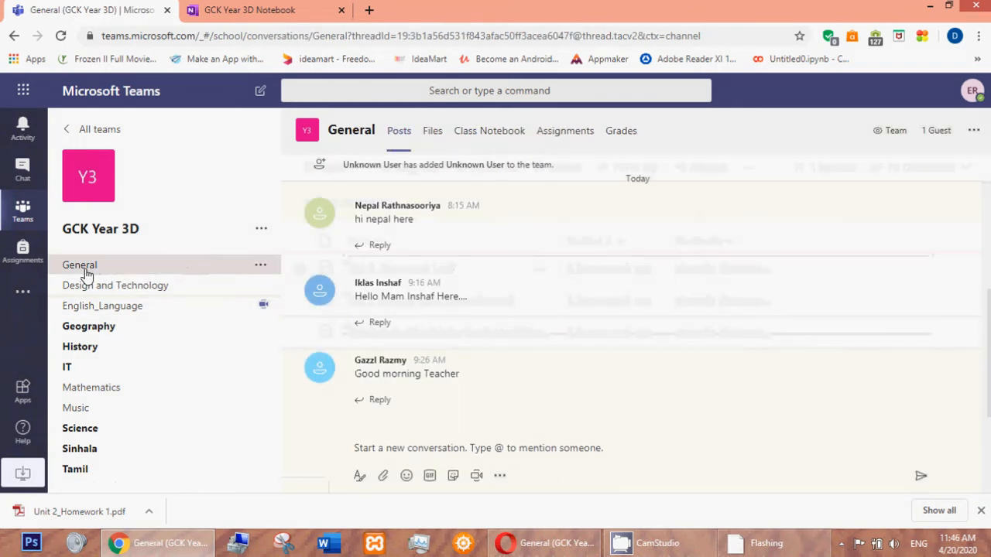
left_click(486, 145)
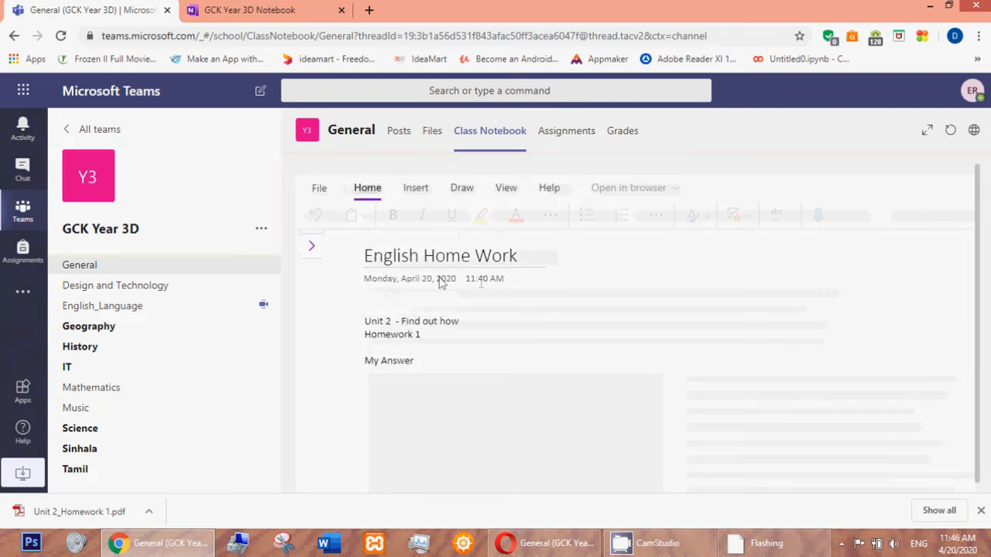
left_click(312, 246)
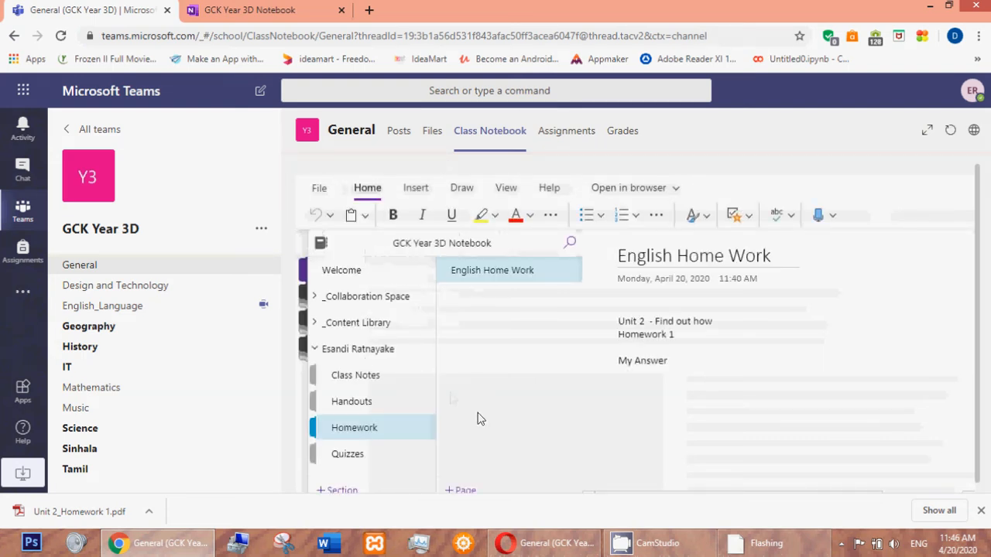
left_click(322, 349)
left_click(323, 349)
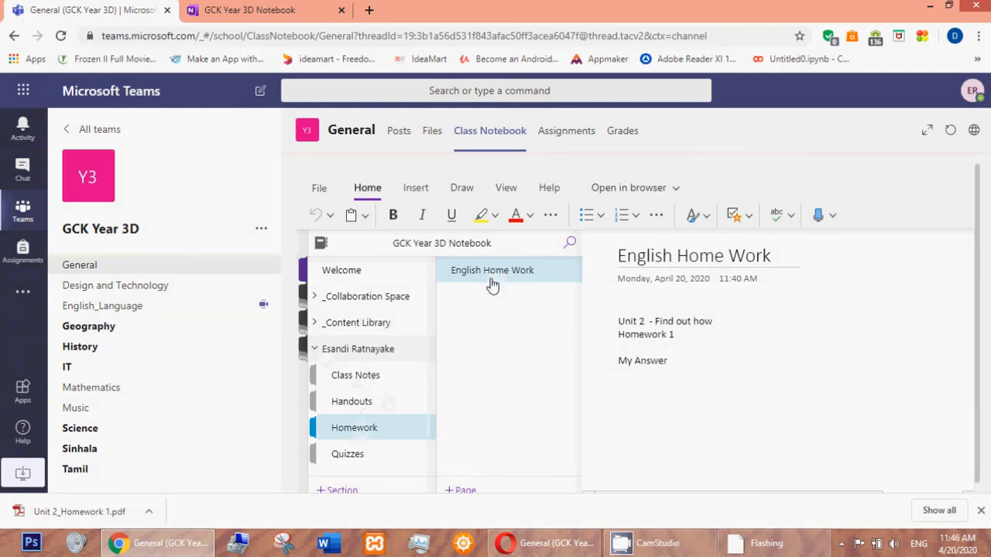
Delete the "My Answer" line from the English Home Work page.
left_click(664, 361)
left_click_drag(426, 364, 357, 361)
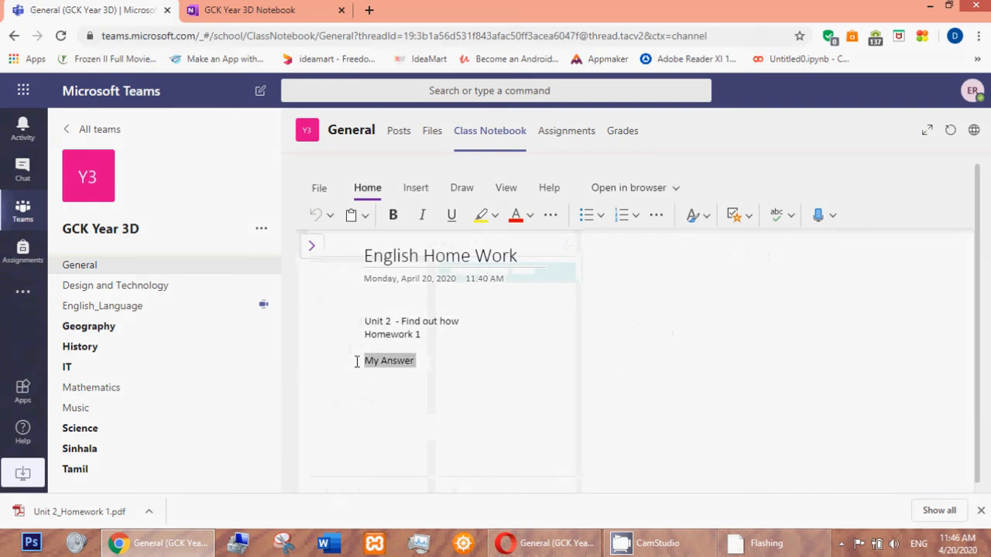
key("BackSpace")
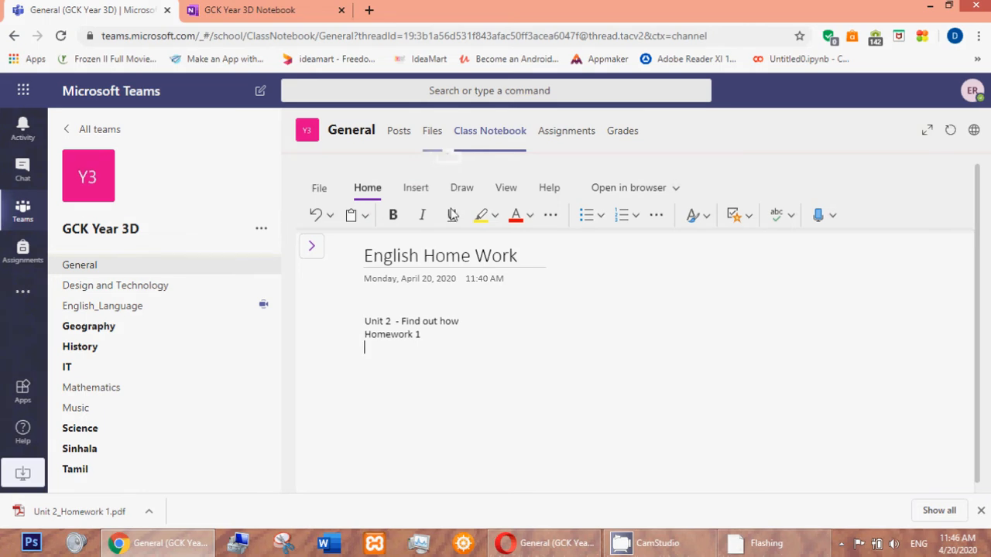
Insert Unit 2_Homework 1-answer.pdf from the Desktop as a file attachment below "Homework 1" on the English Home Work page.
left_click(418, 192)
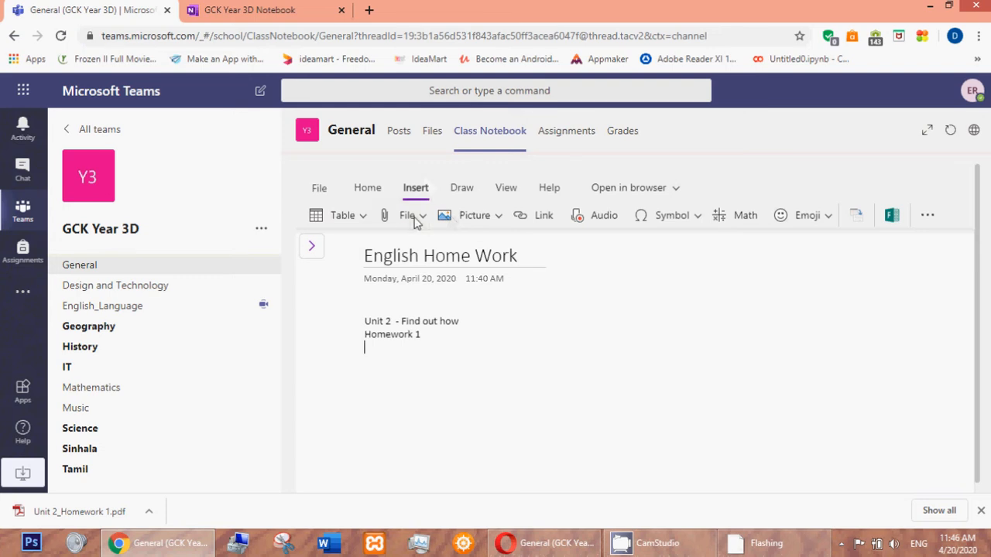
left_click(416, 219)
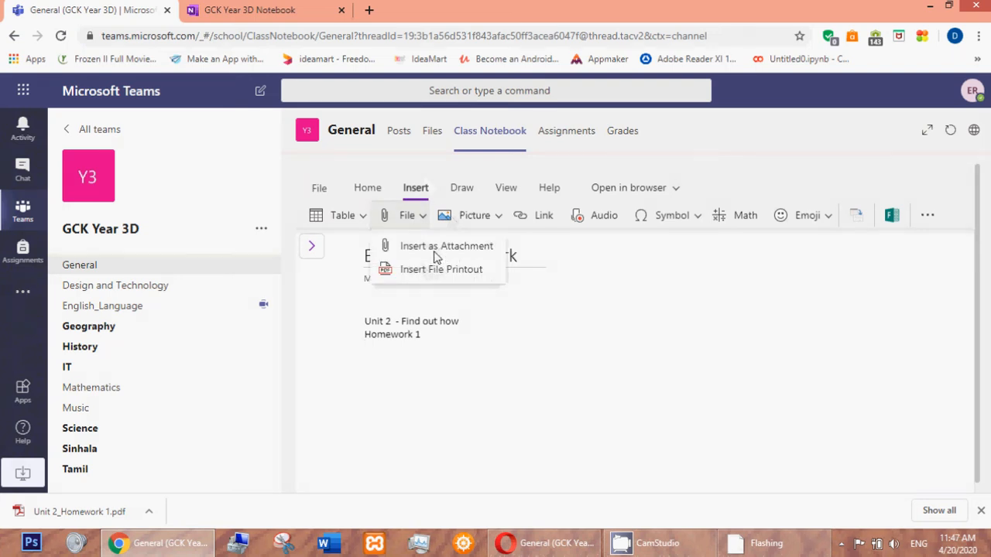
left_click(438, 246)
left_click(681, 393)
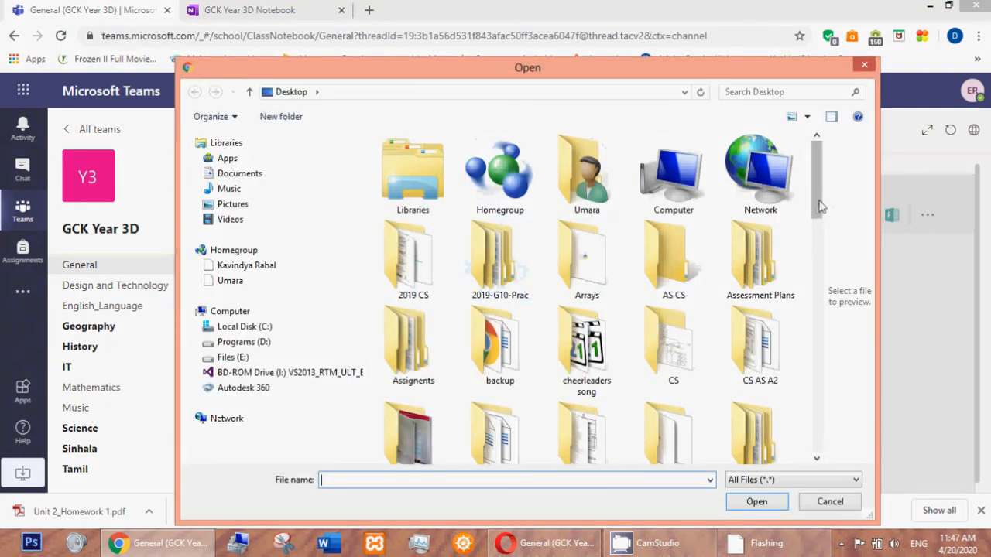
scroll(822, 461, "down", 10)
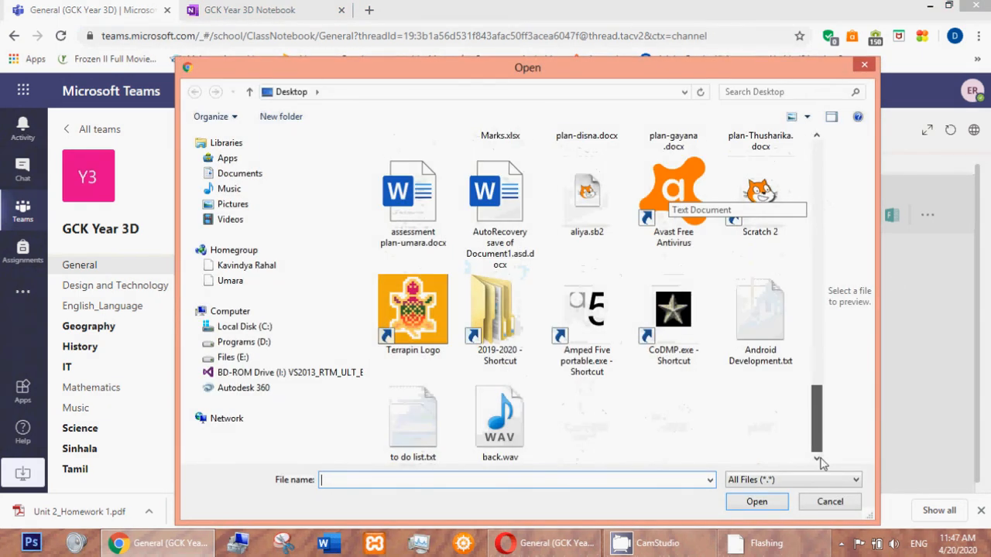
scroll(822, 461, "up", 5)
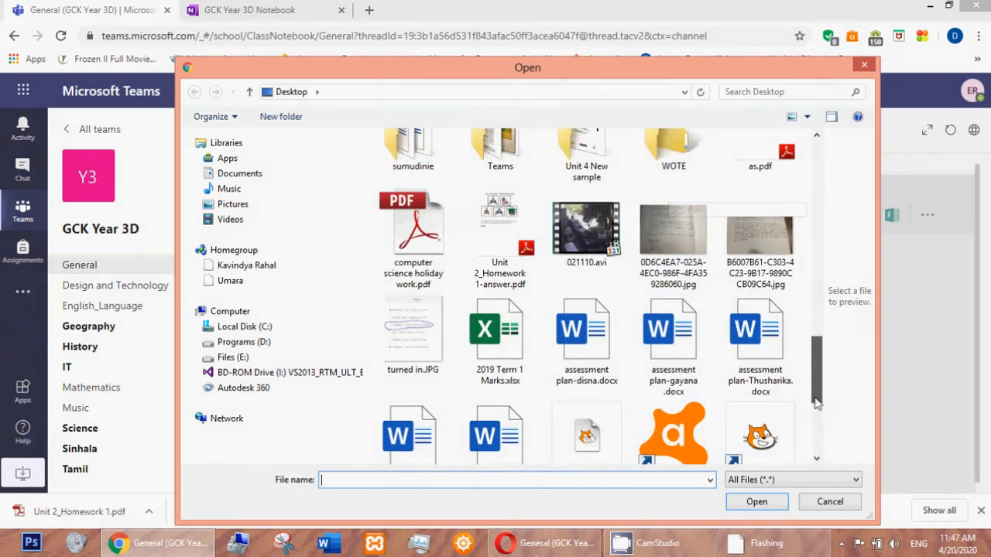
double_click(499, 226)
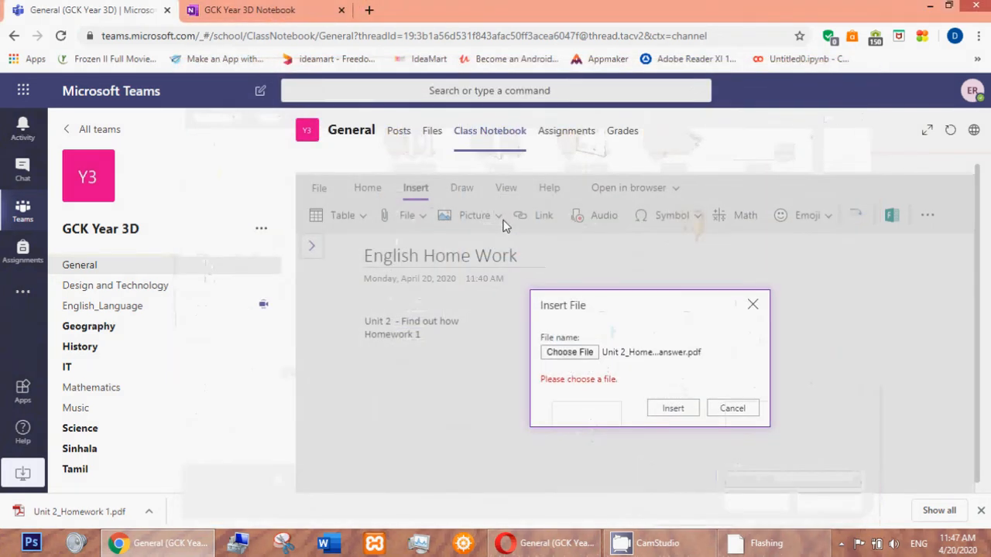
left_click(670, 409)
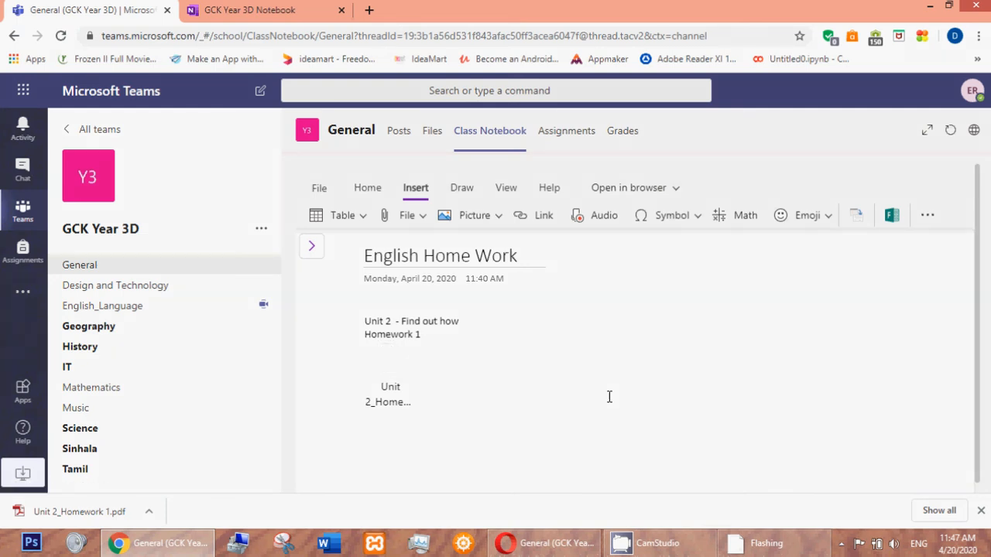
left_click(391, 379)
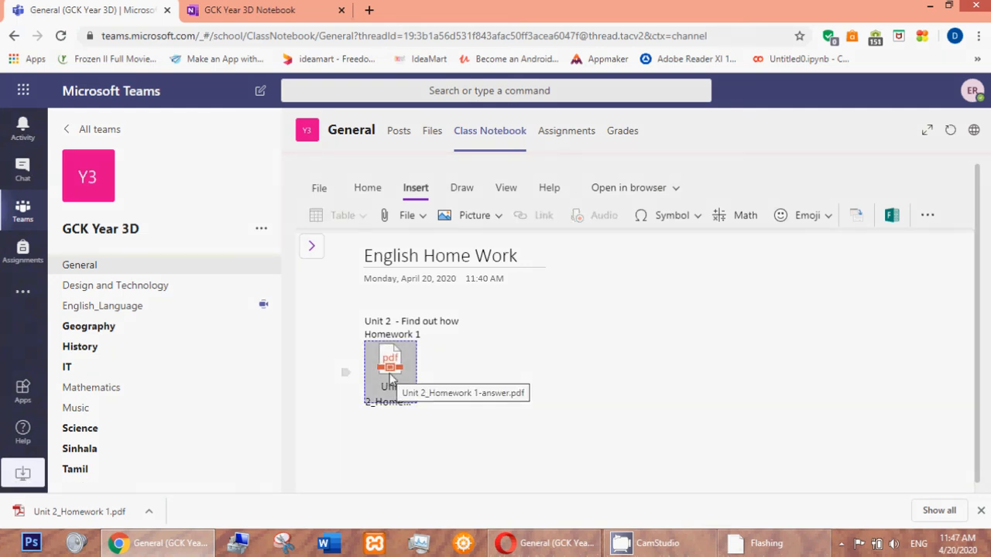
Switch to the teacher's Opera window, check the English Home Work page with the notebook's section list shown, and minimise the window.
left_click(549, 544)
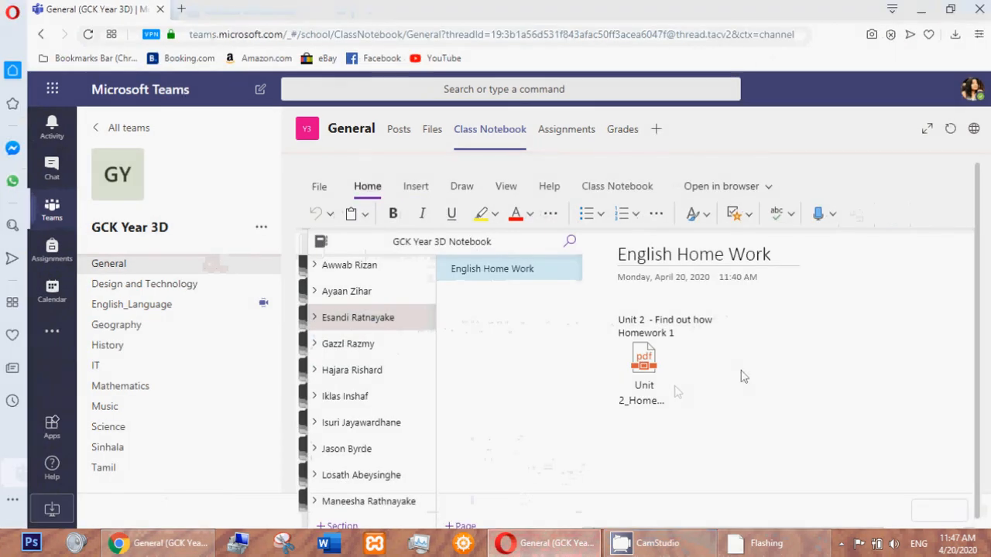
left_click(316, 260)
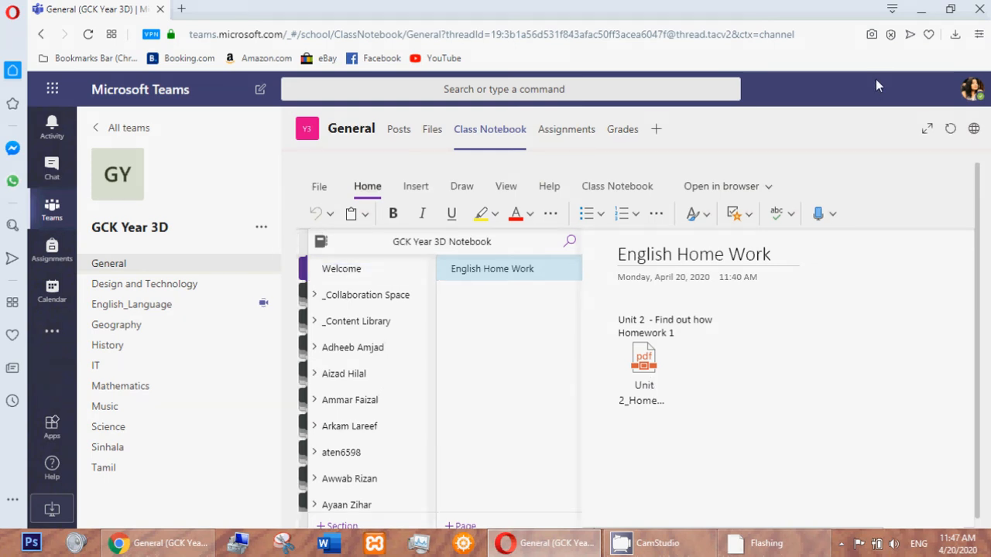
left_click(921, 8)
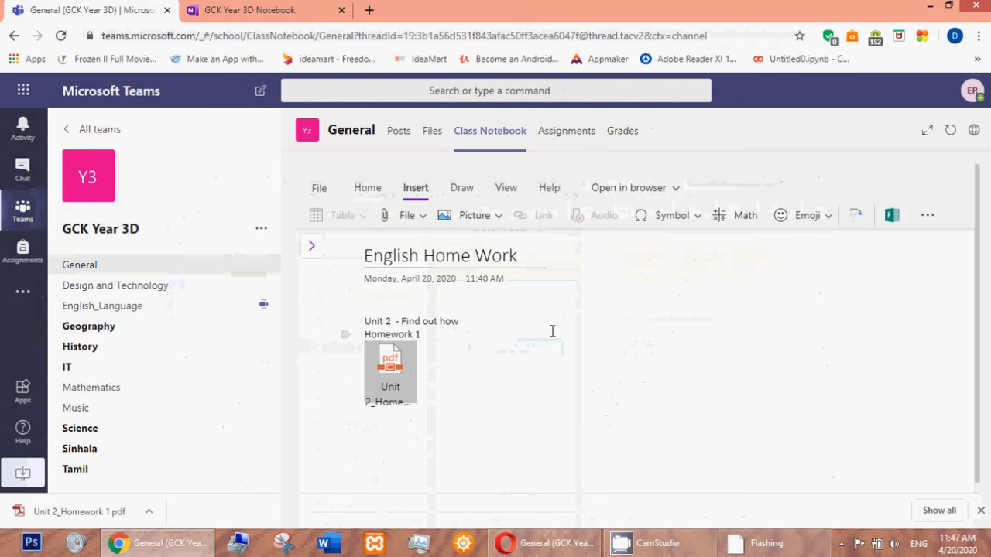
Show the notebook's section and page list beside the English Home Work page in the student's view.
left_click(312, 246)
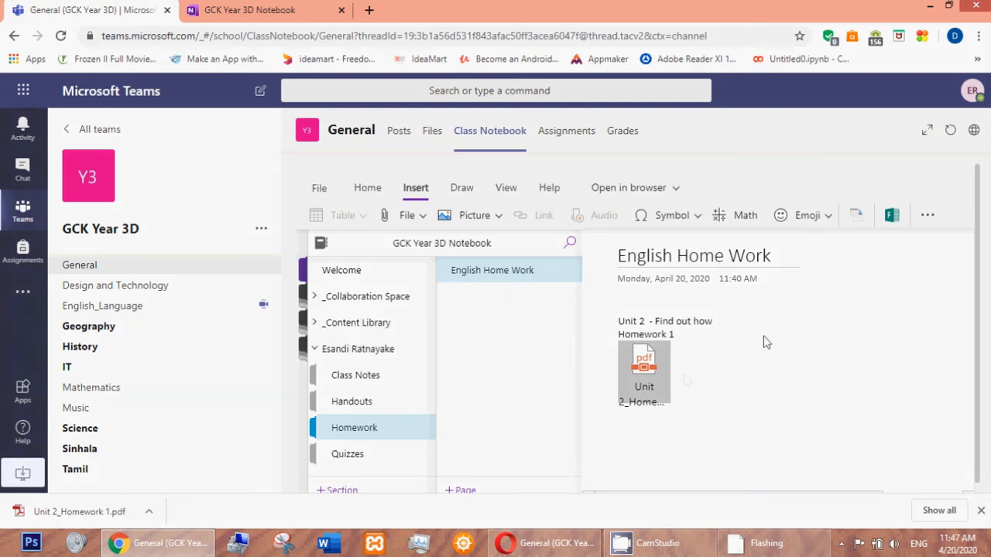
left_click(732, 386)
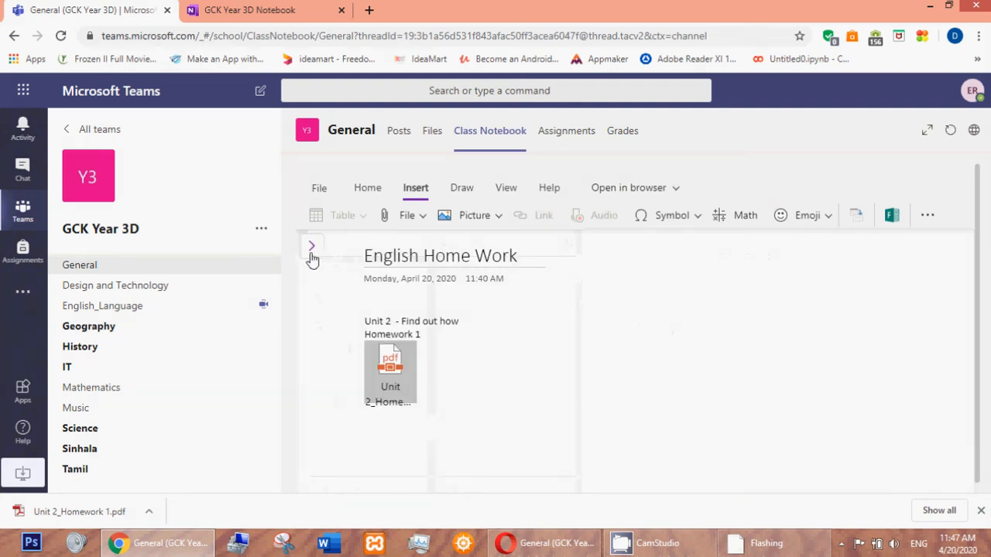
left_click(312, 258)
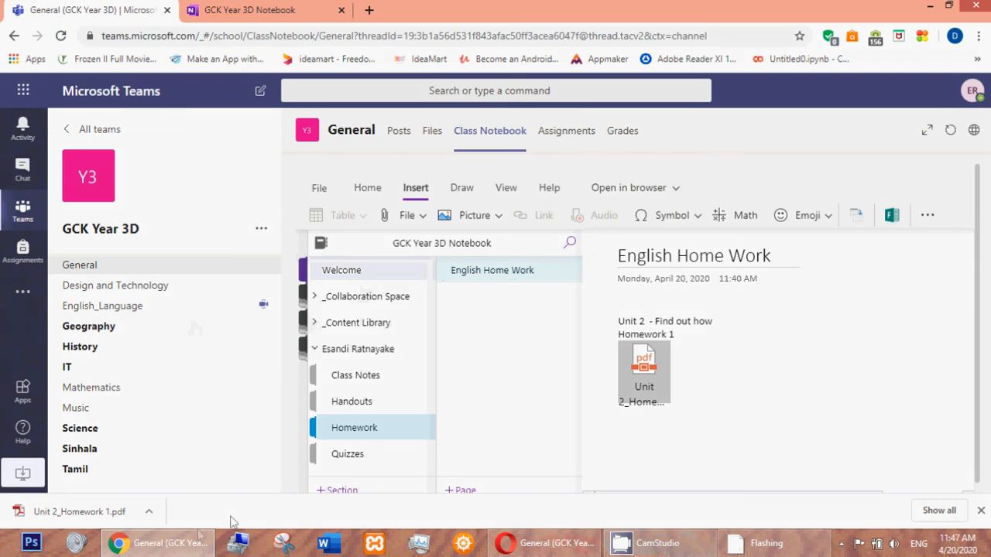
Return to the teacher's Opera window and expand the student's section in GCK Year 3D Notebook to view the Homework section.
left_click(172, 544)
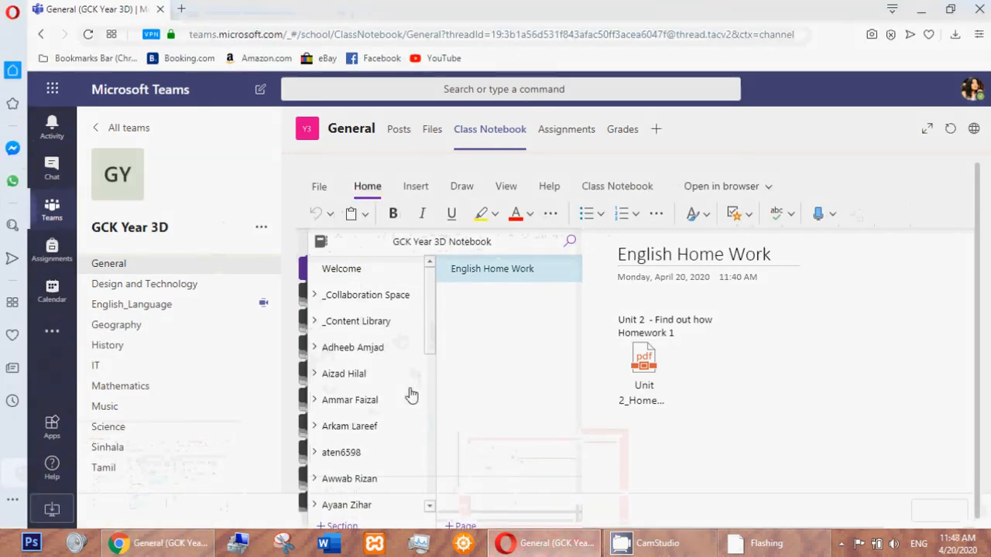
left_click_drag(431, 335, 432, 364)
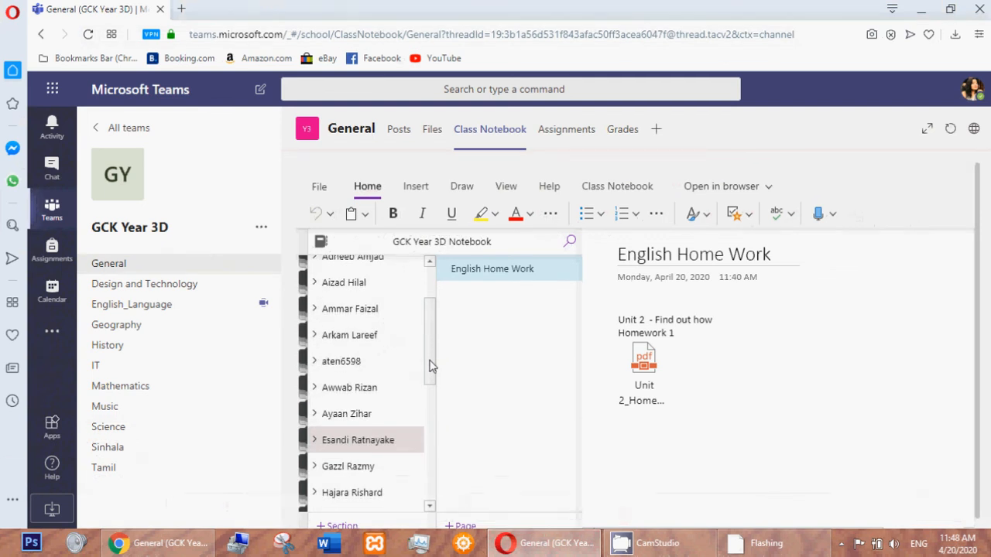
left_click(315, 441)
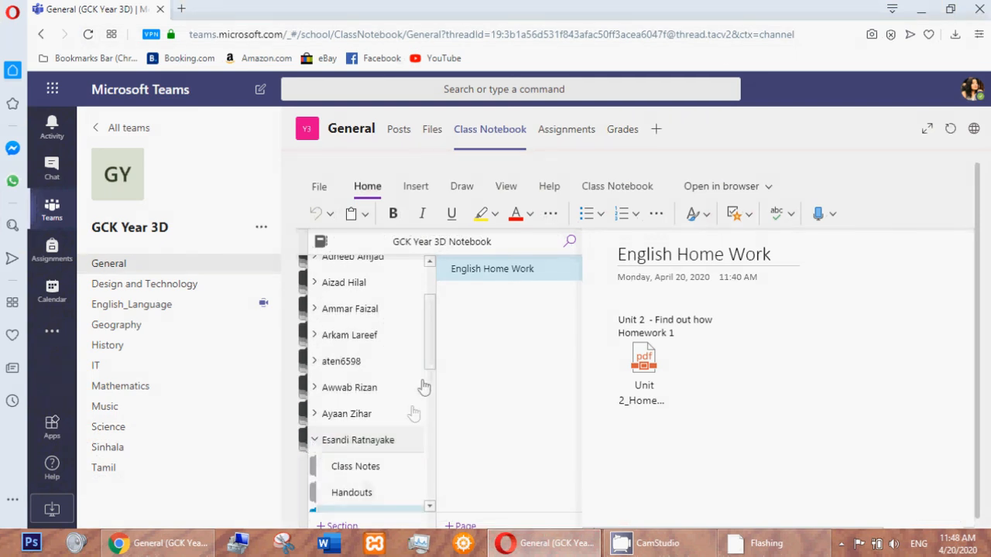
scroll(429, 379, "down", 2)
scroll(430, 379, "down", 3)
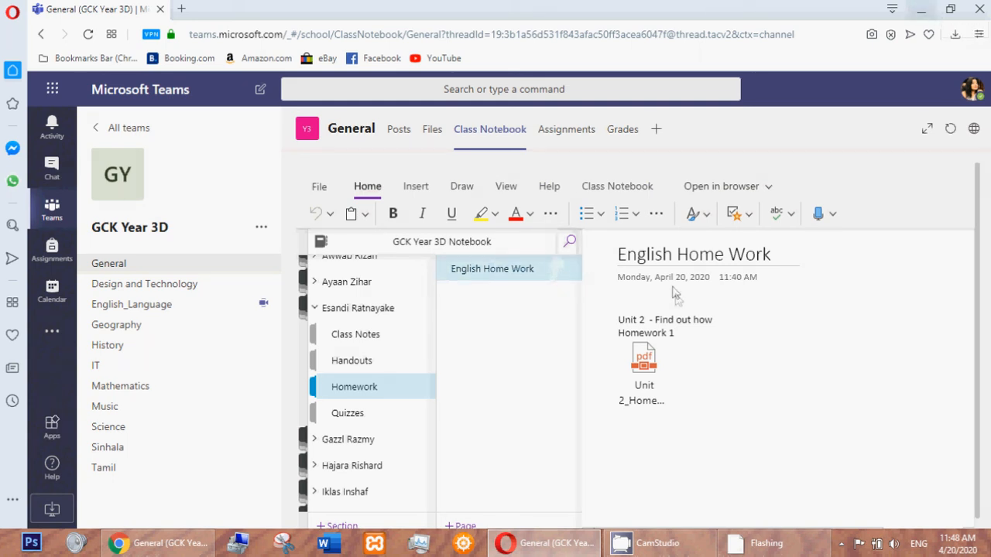
left_click(797, 287)
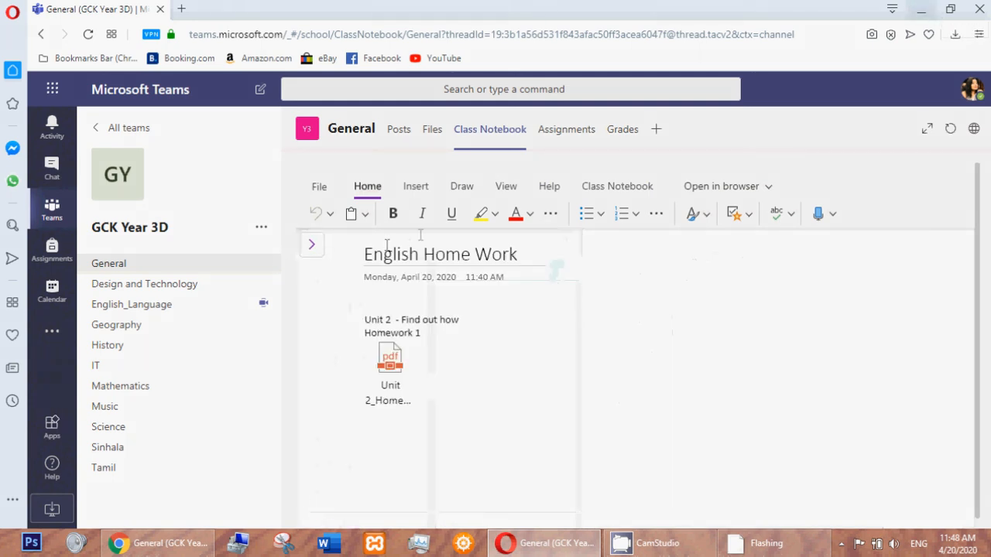
left_click(416, 189)
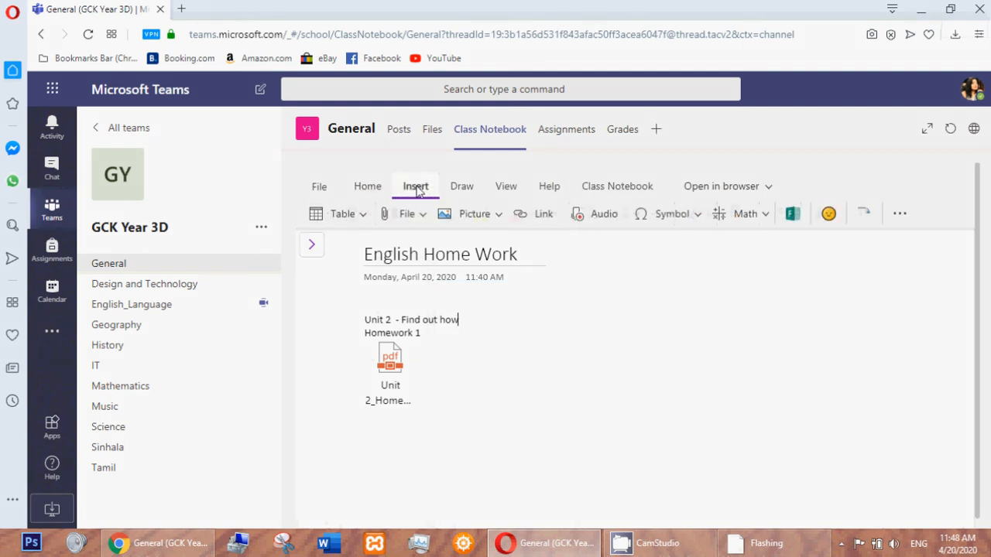
left_click(321, 188)
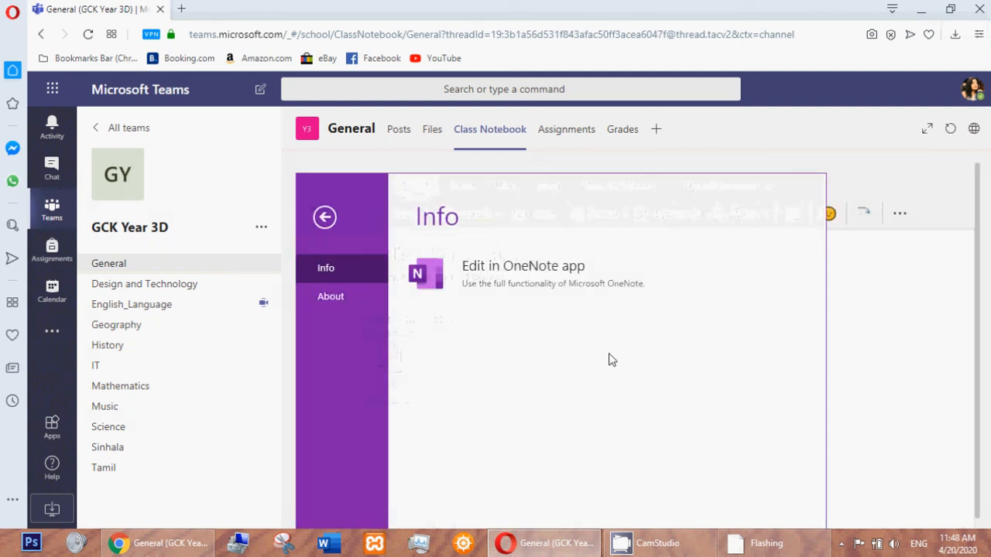
left_click(324, 218)
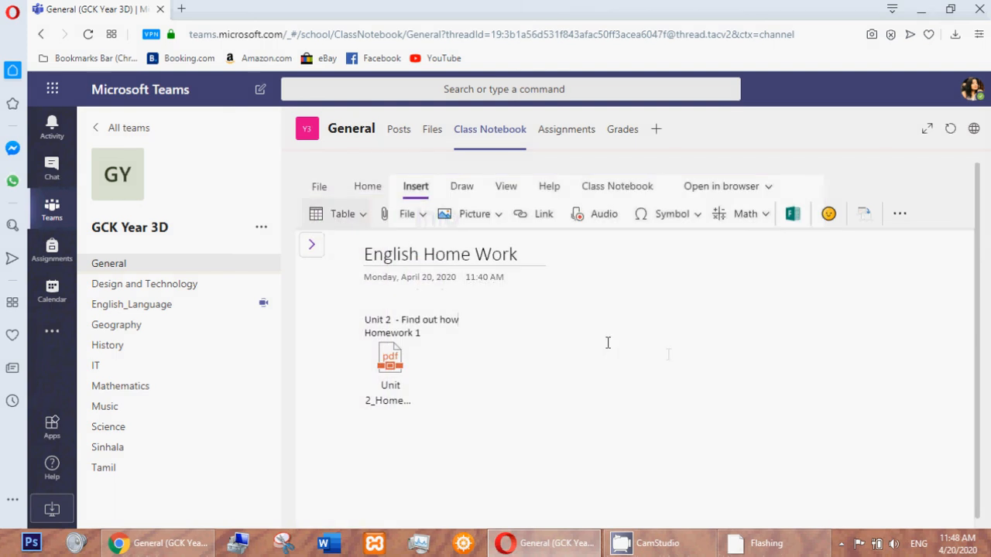
left_click(310, 247)
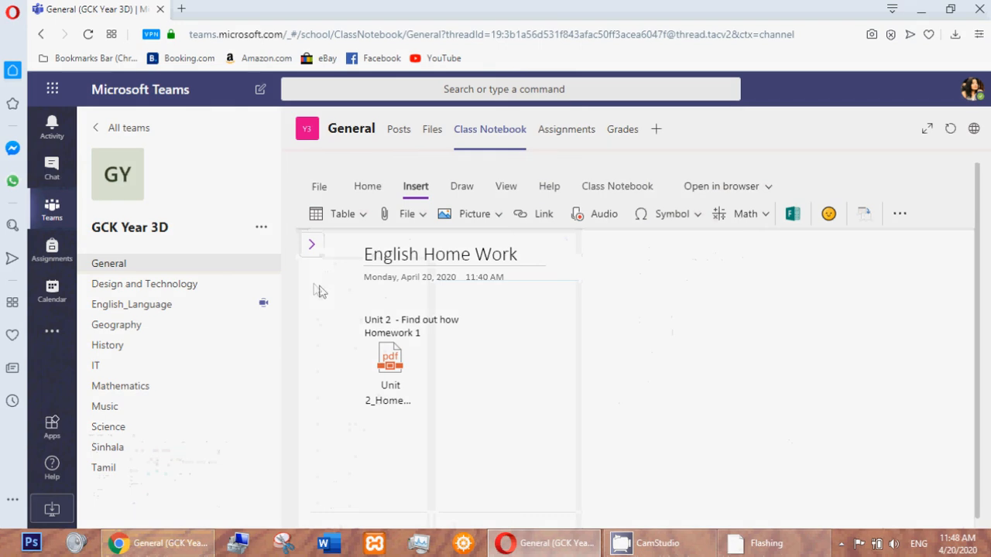
left_click(312, 246)
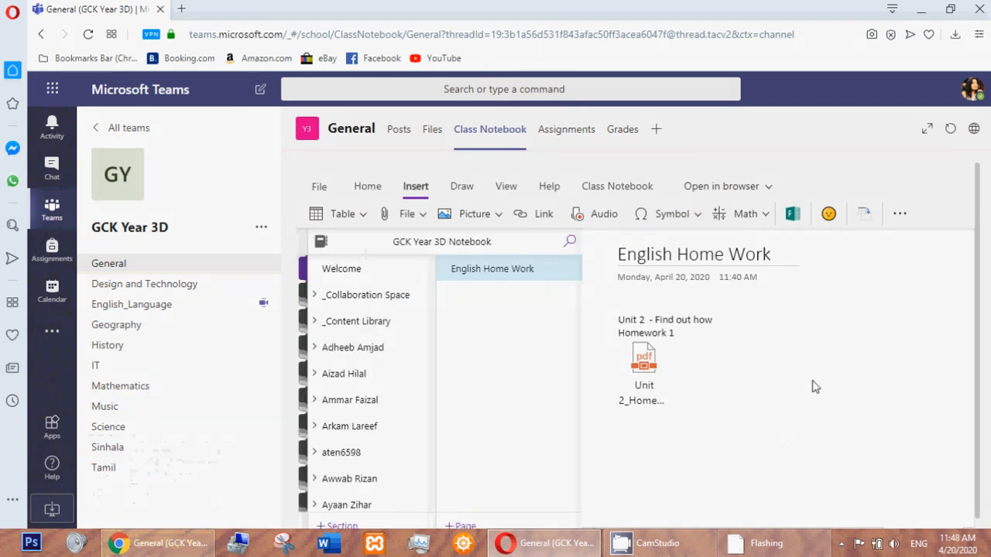
Switch back to the student's Chrome window and place the cursor below the attached PDF on the English Home Work page.
left_click(149, 545)
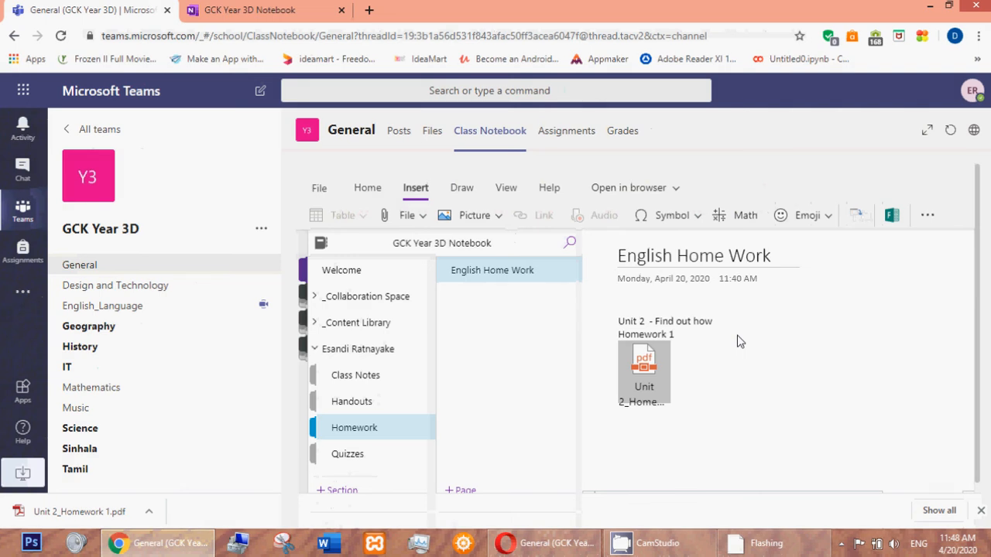
left_click(772, 394)
left_click(390, 431)
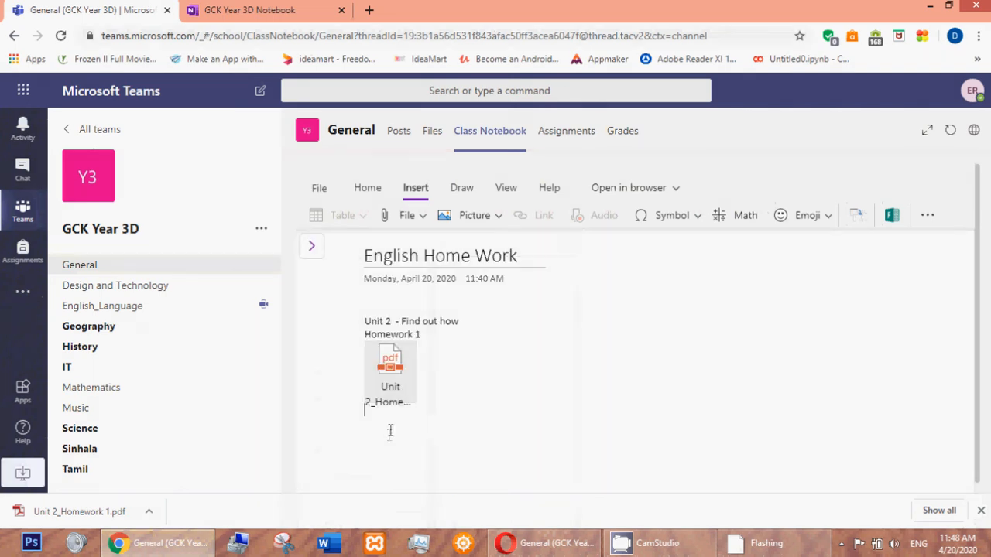
left_click(414, 219)
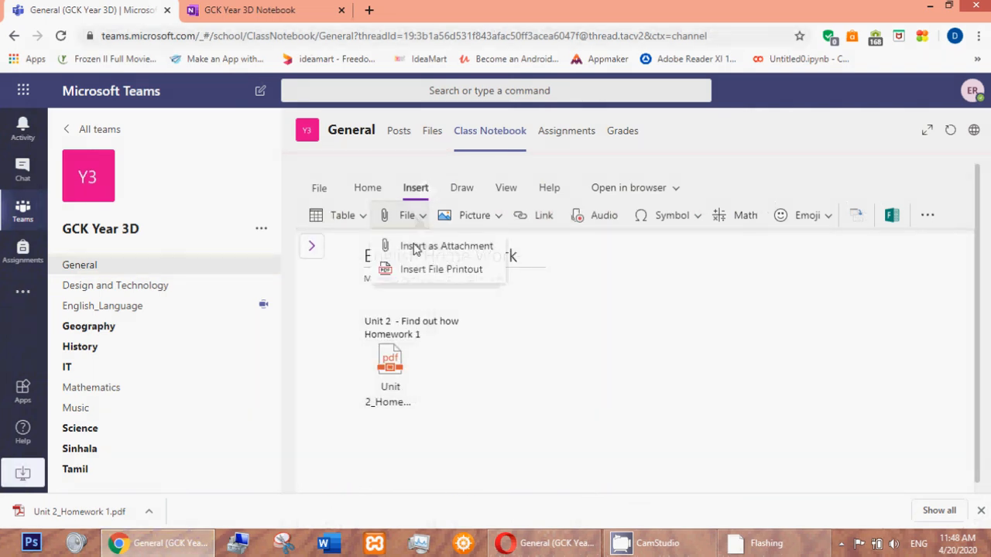
left_click(452, 252)
left_click(735, 392)
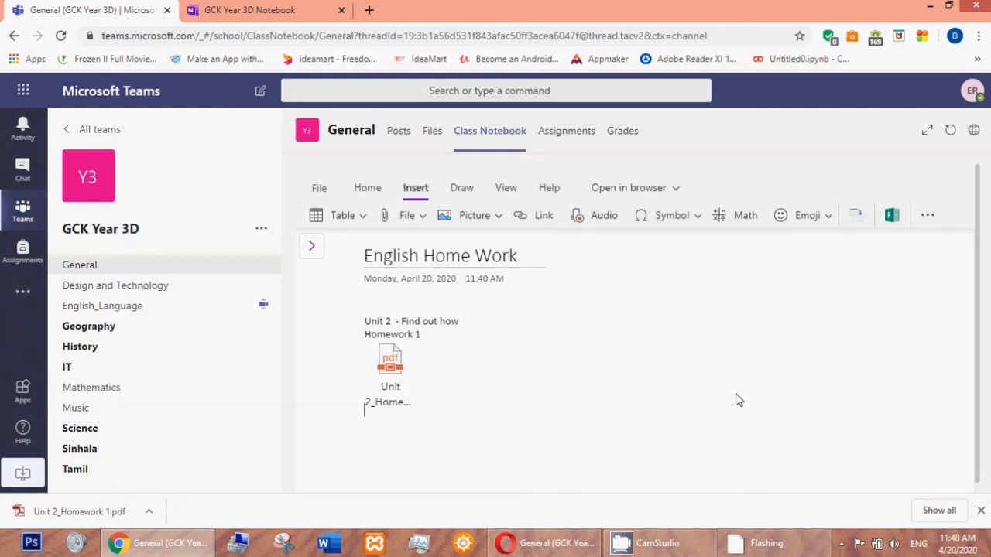